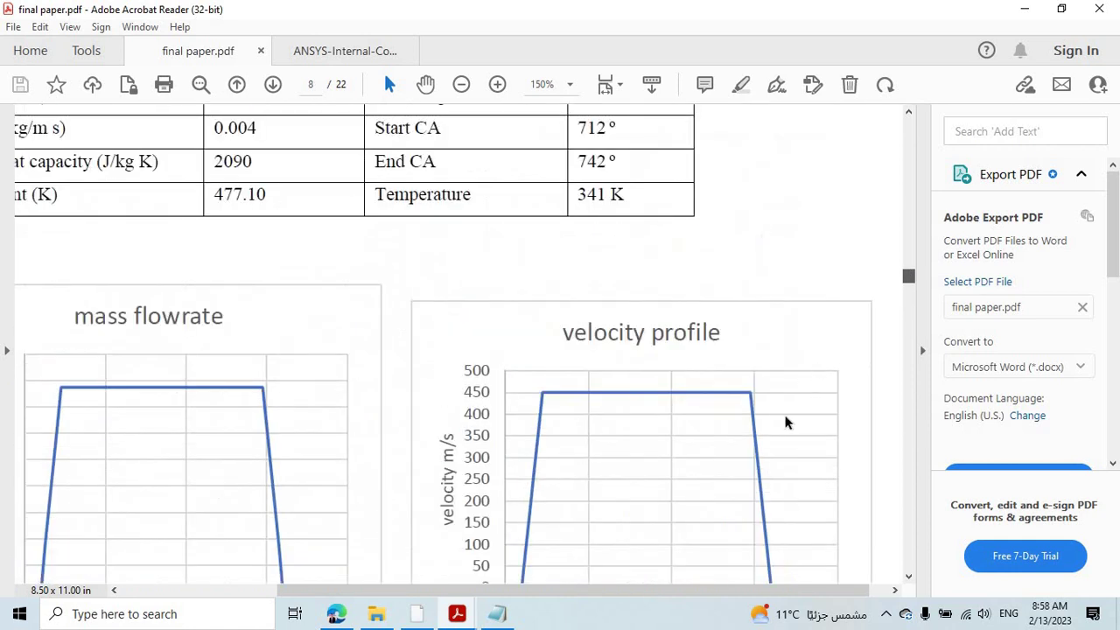
Examine the mass flowrate and velocity profile charts plotted against crank angle in final paper.pdf.
{"action": "scroll", "coordinate": [770, 490], "scroll_direction": "down", "scroll_amount": 2}
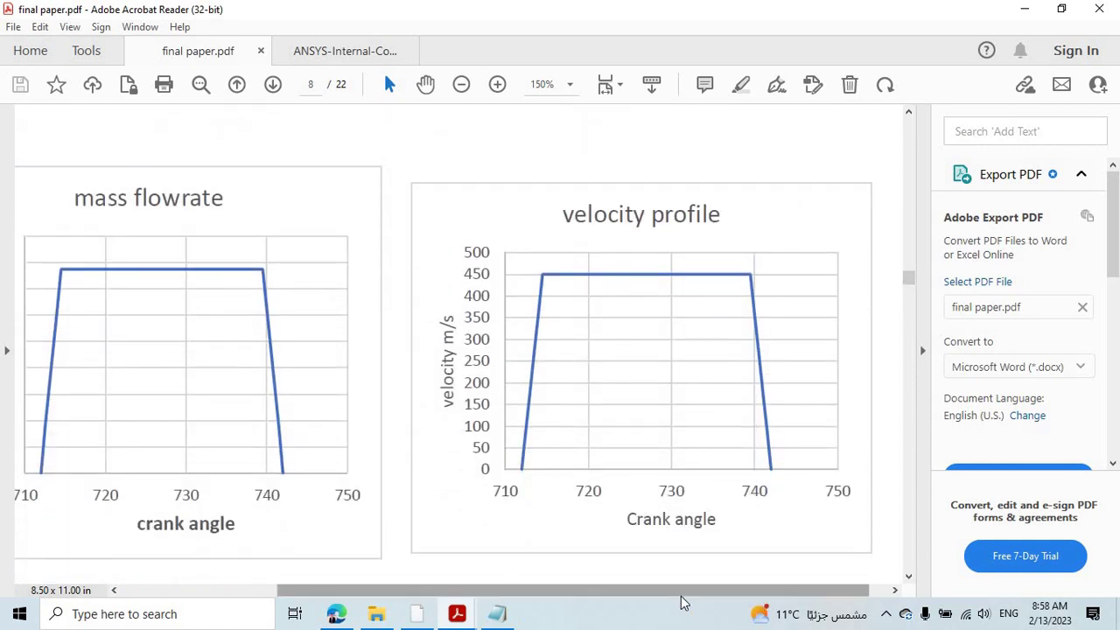
{"action": "scroll", "coordinate": [666, 595], "scroll_direction": "left", "scroll_amount": 3}
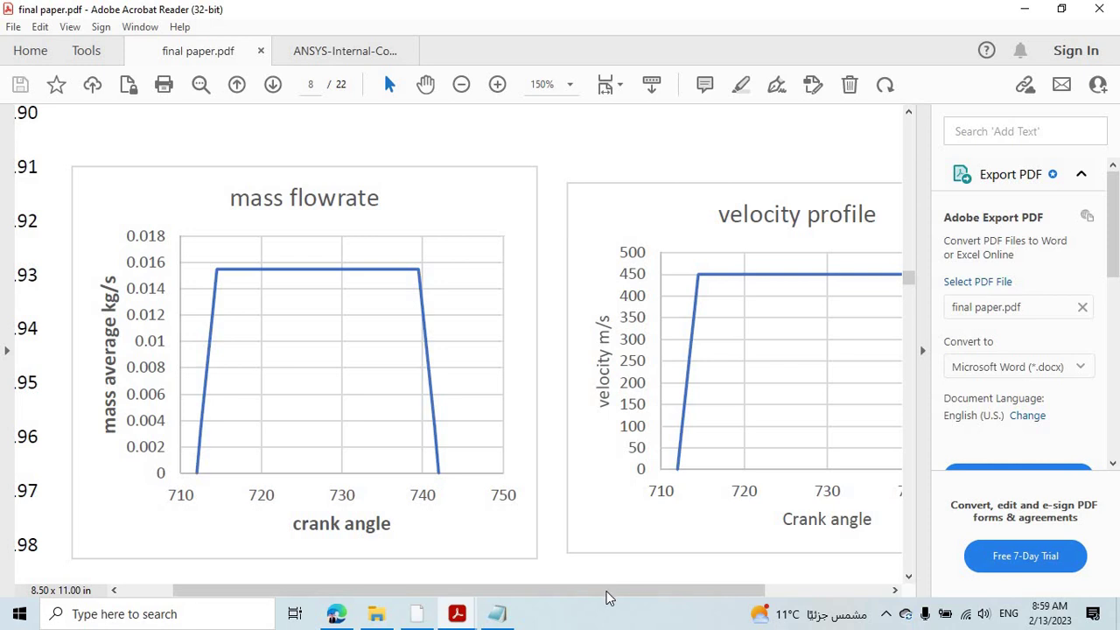
{"action": "scroll", "coordinate": [650, 551], "scroll_direction": "right", "scroll_amount": 3}
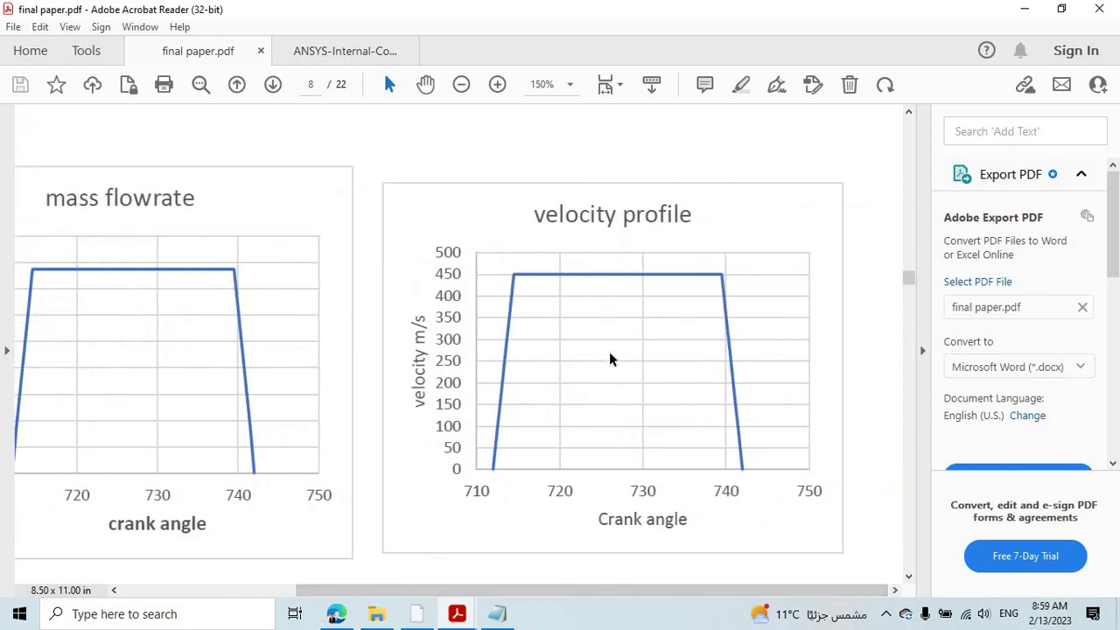
Switch to New Text Document.txt in Notepad and examine the injection mass values listed by crank angle.
{"action": "left_click", "coordinate": [497, 614]}
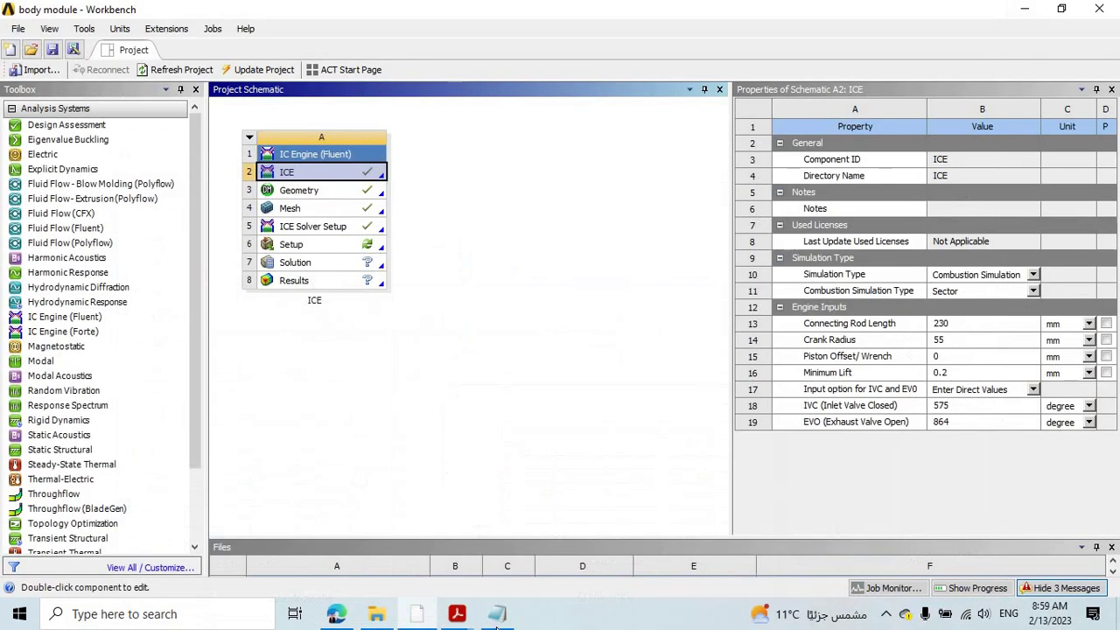
{"action": "left_click", "coordinate": [416, 614]}
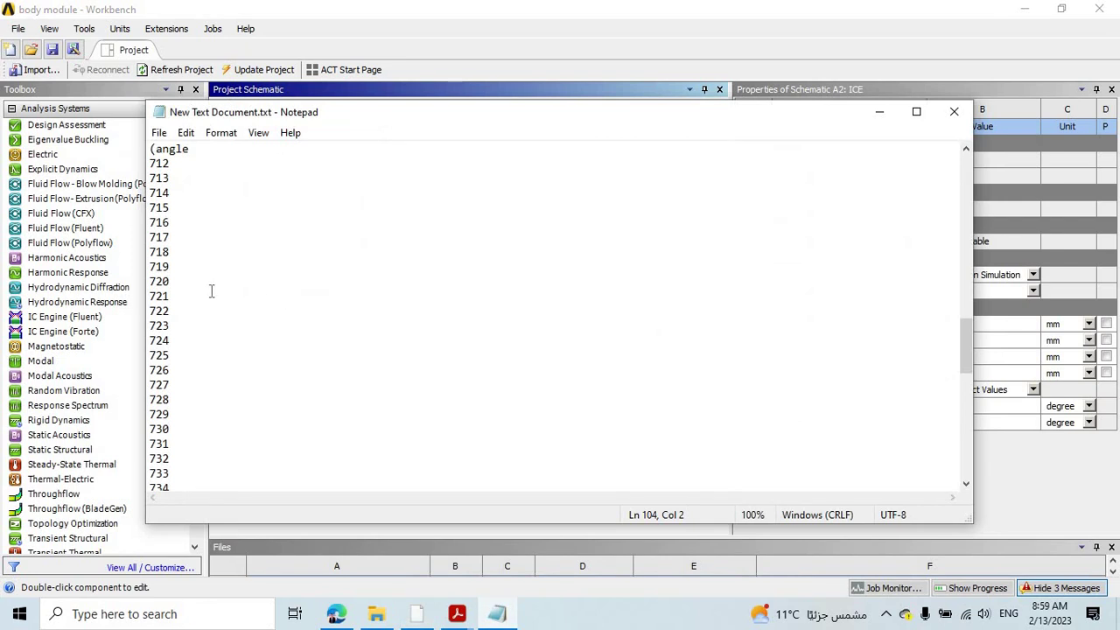
{"action": "scroll", "coordinate": [211, 290], "scroll_direction": "up", "scroll_amount": 1}
{"action": "scroll", "coordinate": [213, 280], "scroll_direction": "down", "scroll_amount": 2}
{"action": "scroll", "coordinate": [215, 277], "scroll_direction": "up", "scroll_amount": 3}
{"action": "scroll", "coordinate": [215, 276], "scroll_direction": "up", "scroll_amount": 7}
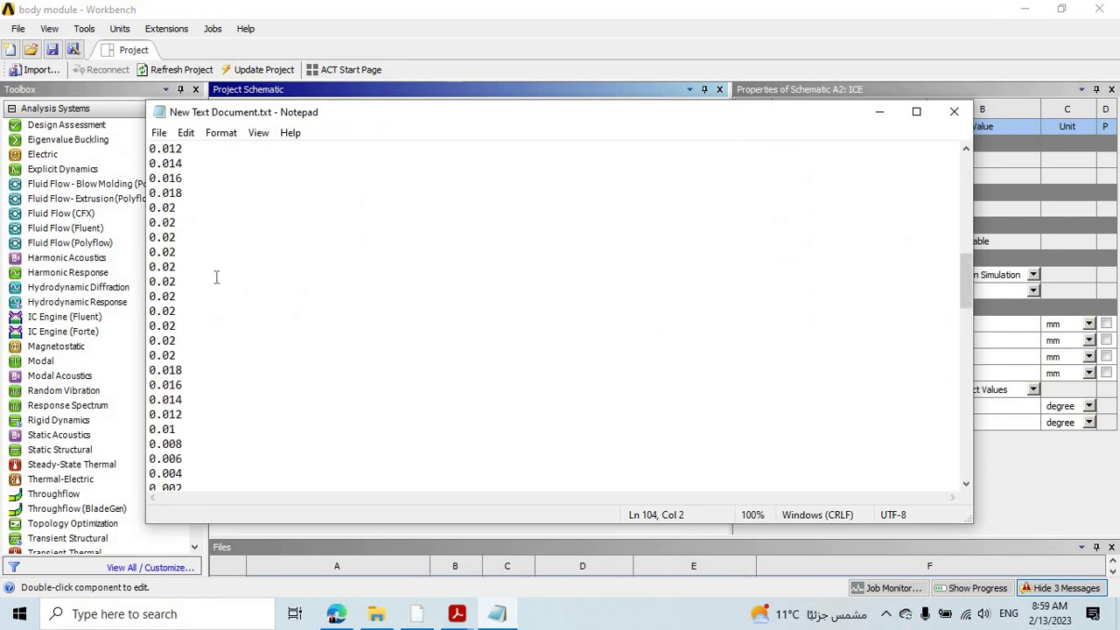
{"action": "scroll", "coordinate": [218, 278], "scroll_direction": "down", "scroll_amount": 13}
{"action": "scroll", "coordinate": [172, 171], "scroll_direction": "up", "scroll_amount": 3}
{"action": "scroll", "coordinate": [172, 171], "scroll_direction": "up", "scroll_amount": 1}
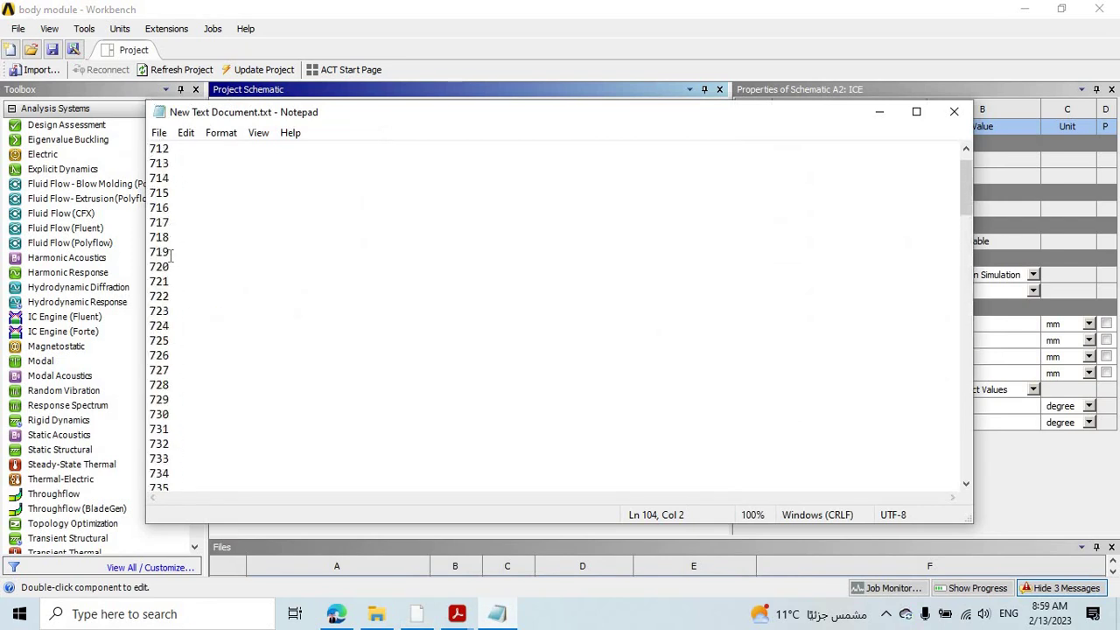
{"action": "scroll", "coordinate": [175, 193], "scroll_direction": "down", "scroll_amount": 16}
{"action": "scroll", "coordinate": [182, 368], "scroll_direction": "down", "scroll_amount": 15}
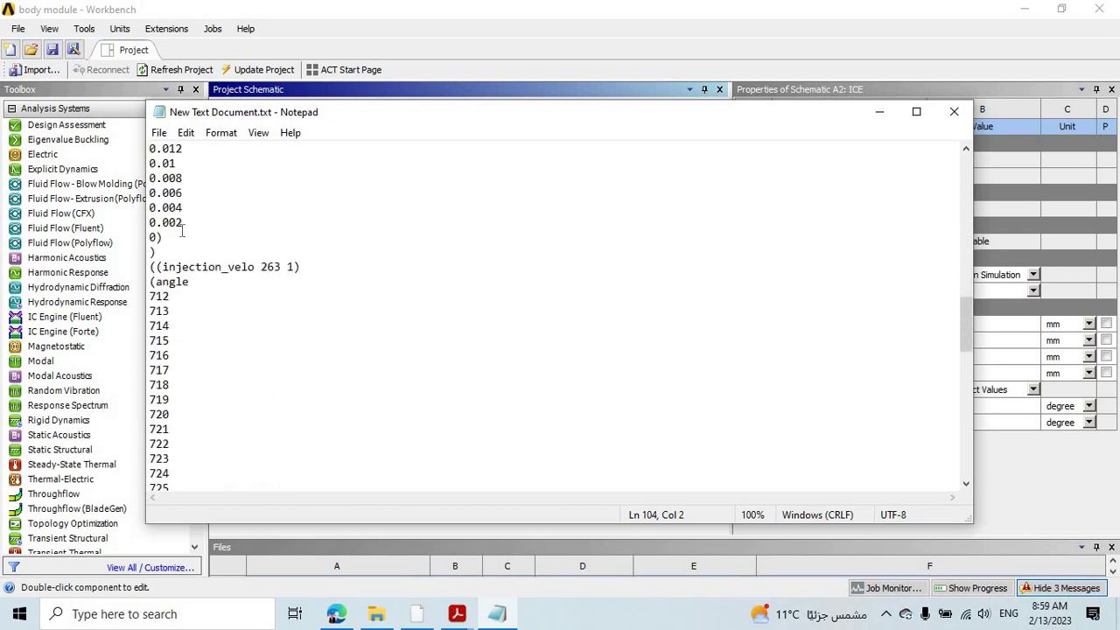
Examine the injection_velo profile's crank angle list and its velocity values in the text document.
{"action": "scroll", "coordinate": [193, 166], "scroll_direction": "up", "scroll_amount": 4}
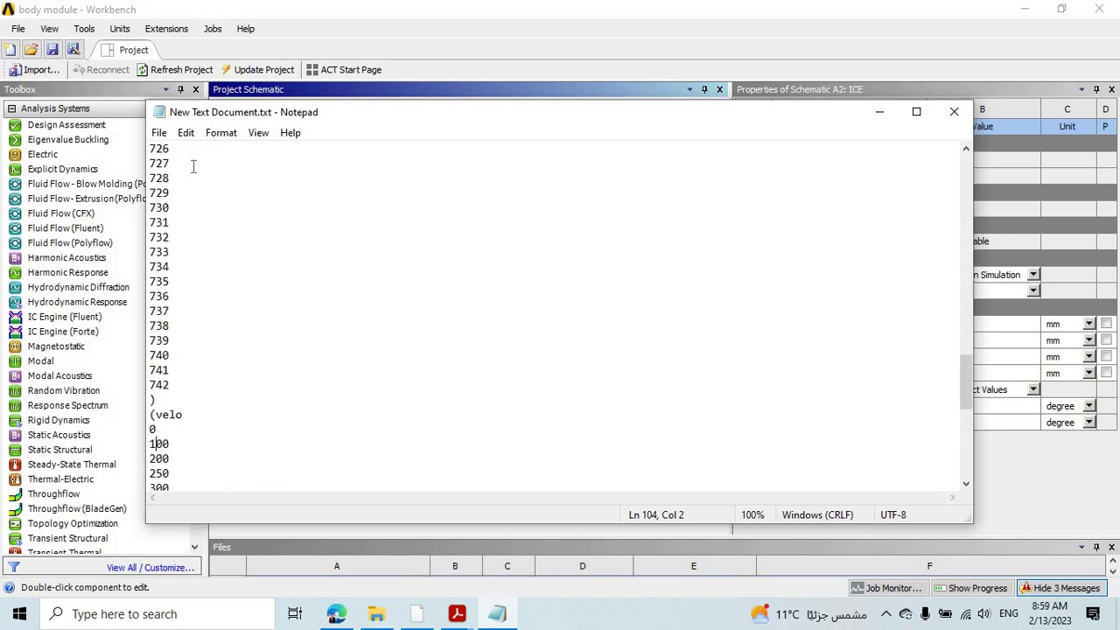
{"action": "scroll", "coordinate": [183, 193], "scroll_direction": "down", "scroll_amount": 2}
{"action": "scroll", "coordinate": [182, 192], "scroll_direction": "up", "scroll_amount": 3}
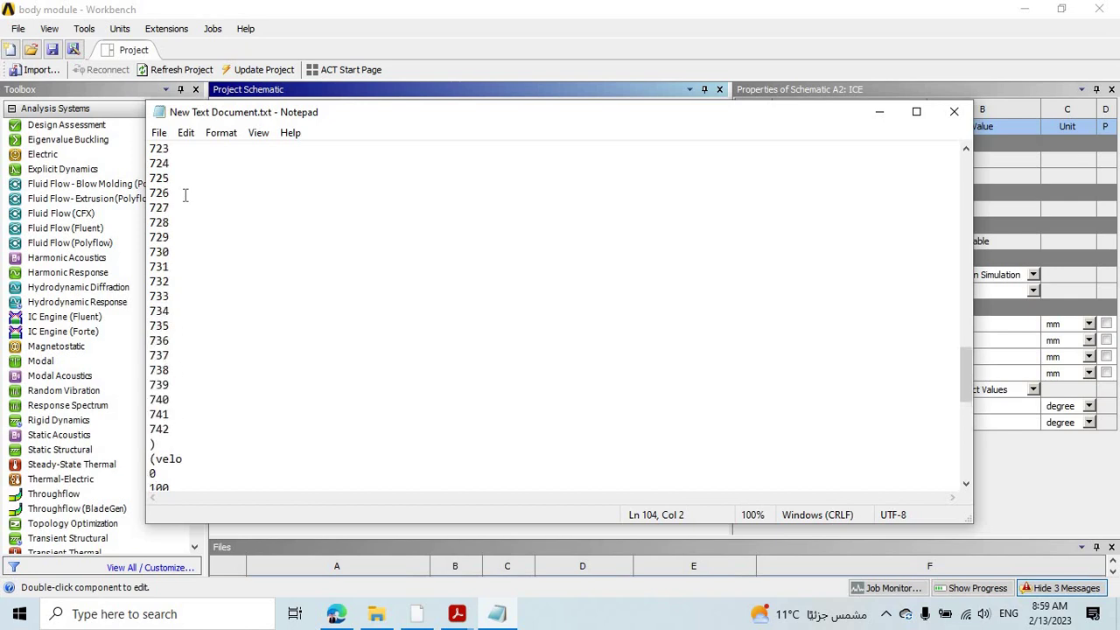
{"action": "scroll", "coordinate": [185, 228], "scroll_direction": "down", "scroll_amount": 4}
{"action": "scroll", "coordinate": [188, 259], "scroll_direction": "down", "scroll_amount": 4}
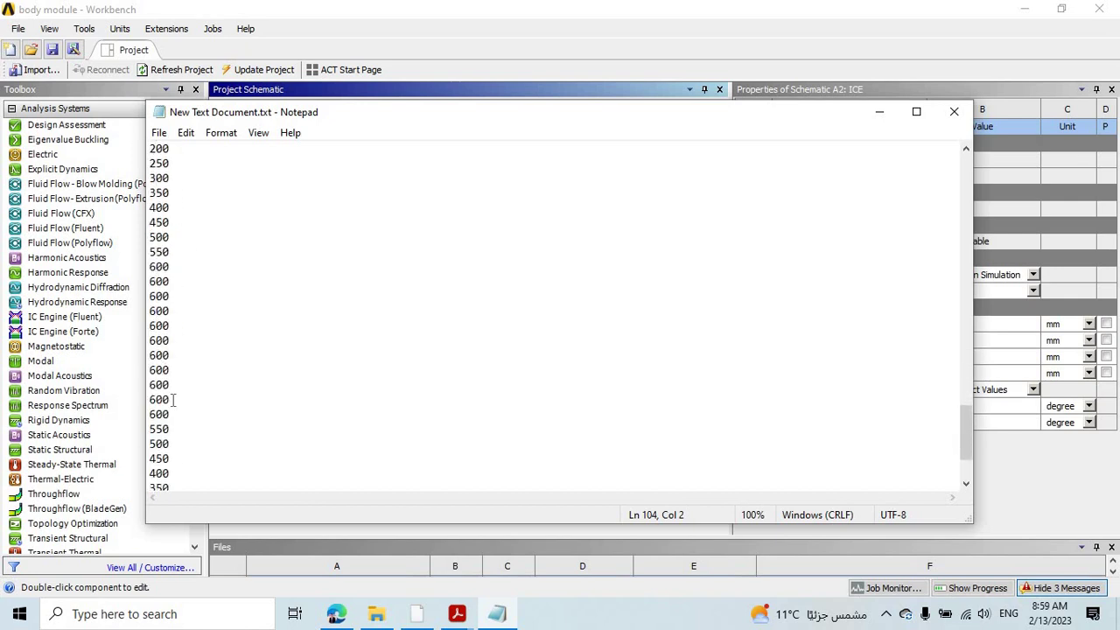
{"action": "scroll", "coordinate": [172, 399], "scroll_direction": "down", "scroll_amount": 3}
{"action": "scroll", "coordinate": [254, 385], "scroll_direction": "up", "scroll_amount": 5}
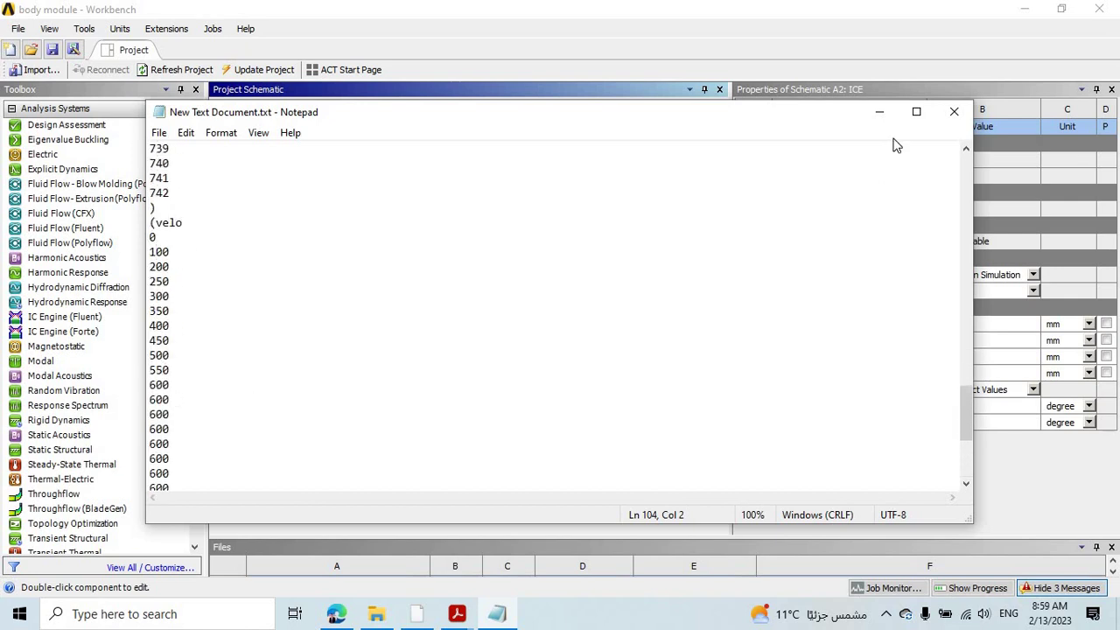
View the text document's Save As options with the All Files type, cancel saving and close the document.
{"action": "left_click", "coordinate": [171, 138]}
{"action": "left_click", "coordinate": [206, 220]}
{"action": "left_click", "coordinate": [369, 472]}
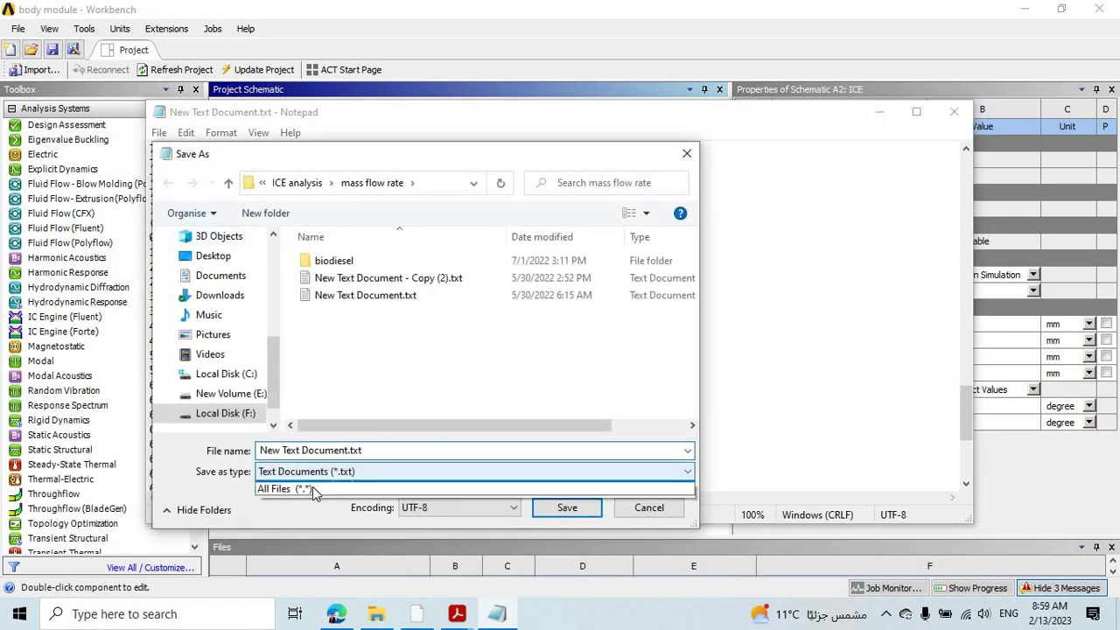
{"action": "left_click", "coordinate": [302, 489]}
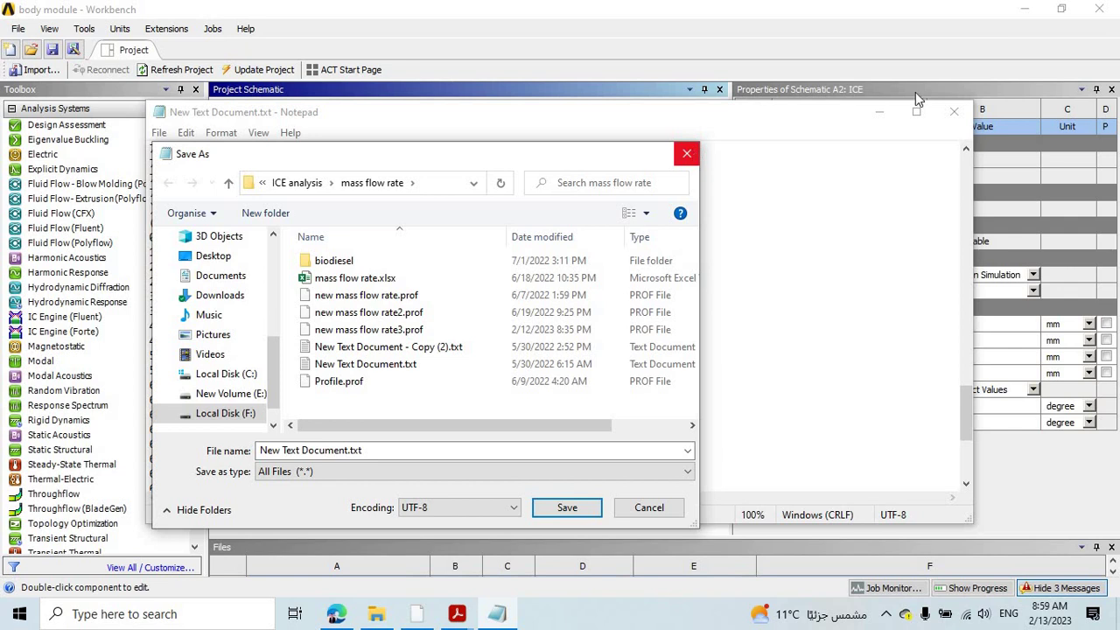
{"action": "key", "text": "Escape"}
{"action": "left_click", "coordinate": [954, 111]}
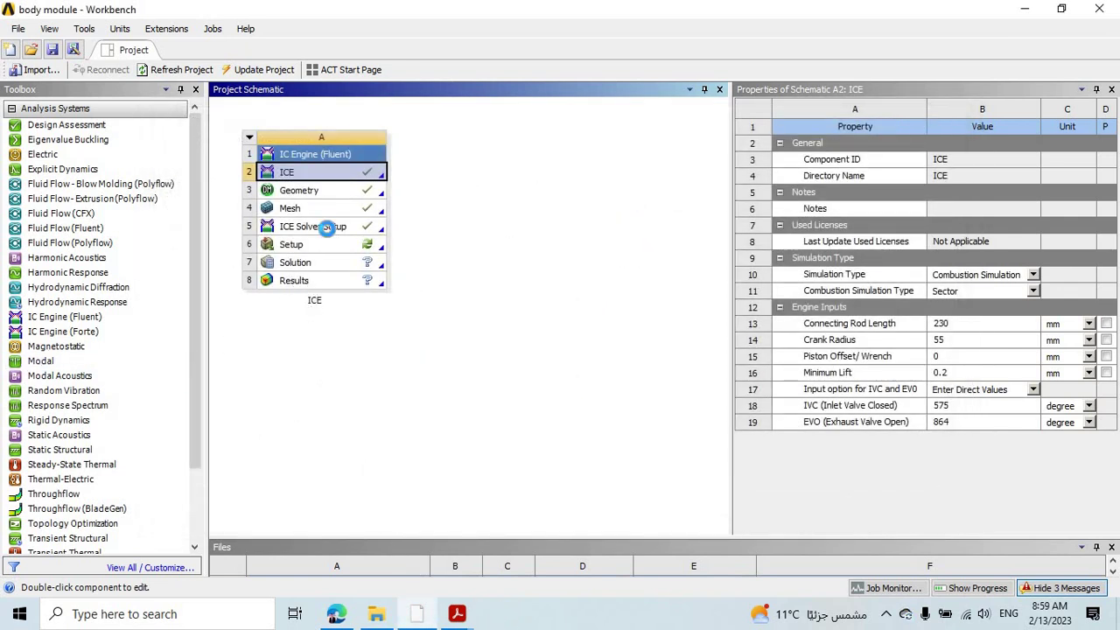
From the ICE Solver Setup's basic settings, browse for a profile file in F: > 1. study > research gate > report > ICE analysis > mass flow rate.
{"action": "double_click", "coordinate": [329, 235]}
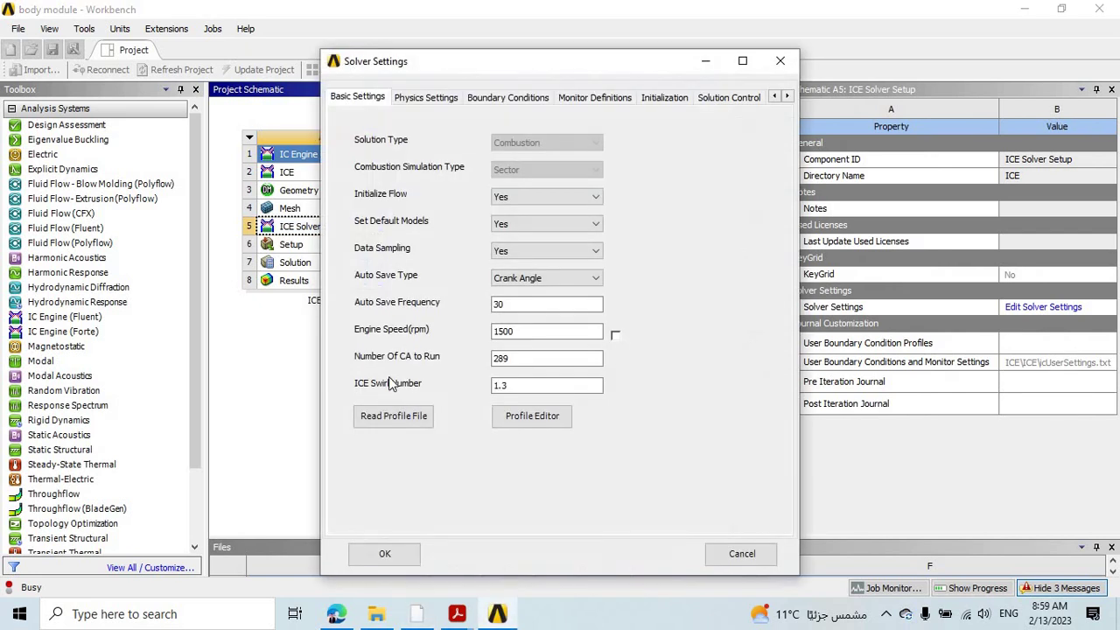
{"action": "left_click", "coordinate": [390, 422]}
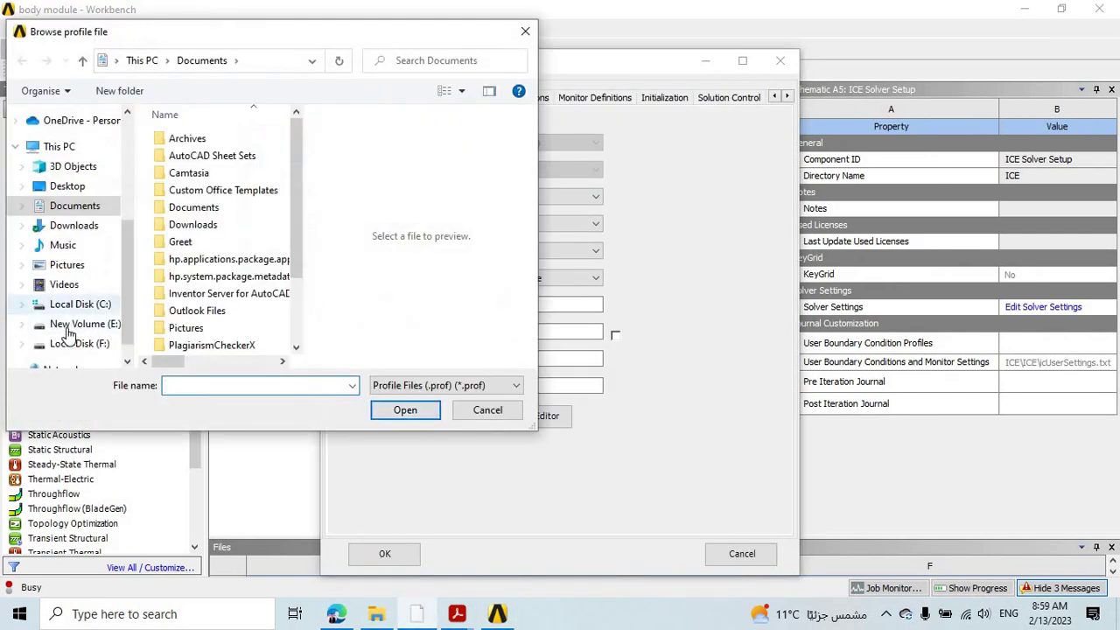
{"action": "left_click", "coordinate": [70, 325]}
{"action": "left_click", "coordinate": [76, 343]}
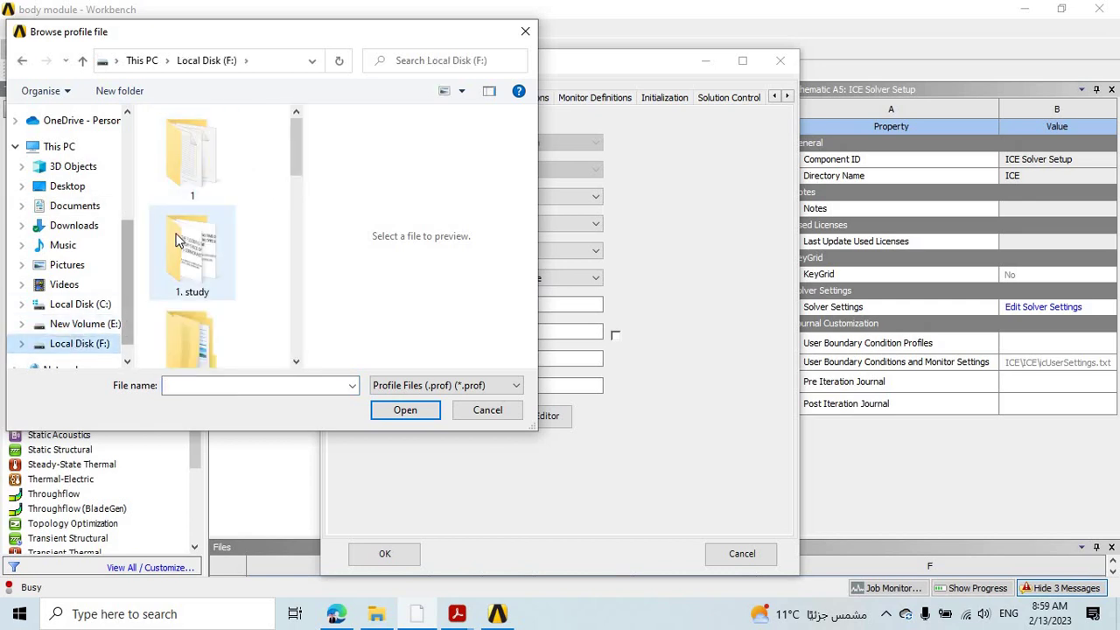
{"action": "double_click", "coordinate": [180, 241]}
{"action": "left_click", "coordinate": [210, 157]}
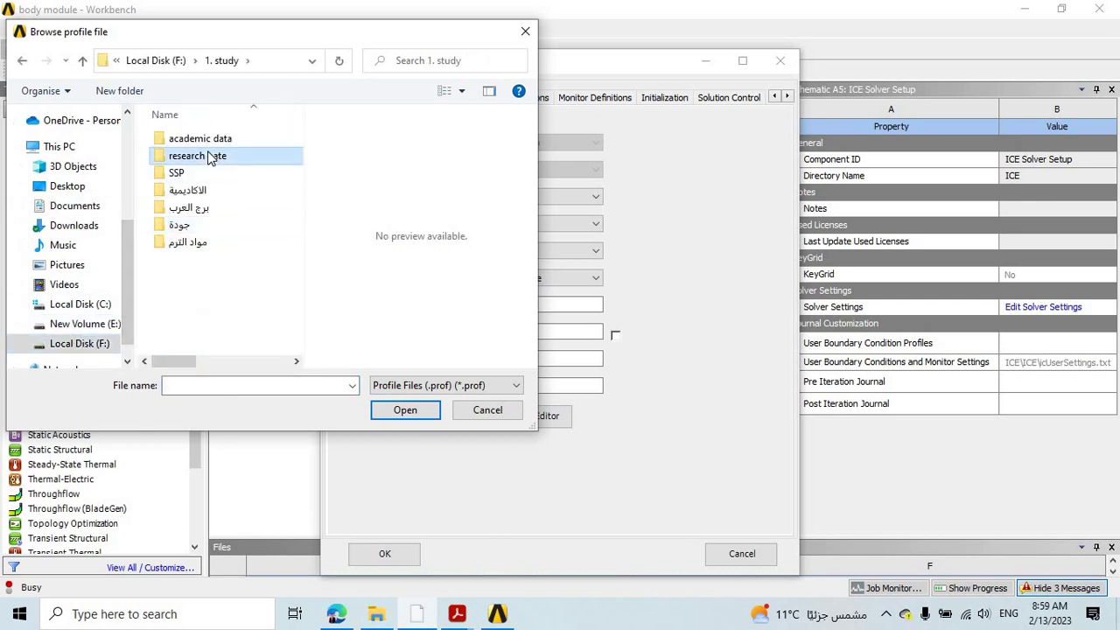
{"action": "double_click", "coordinate": [210, 158]}
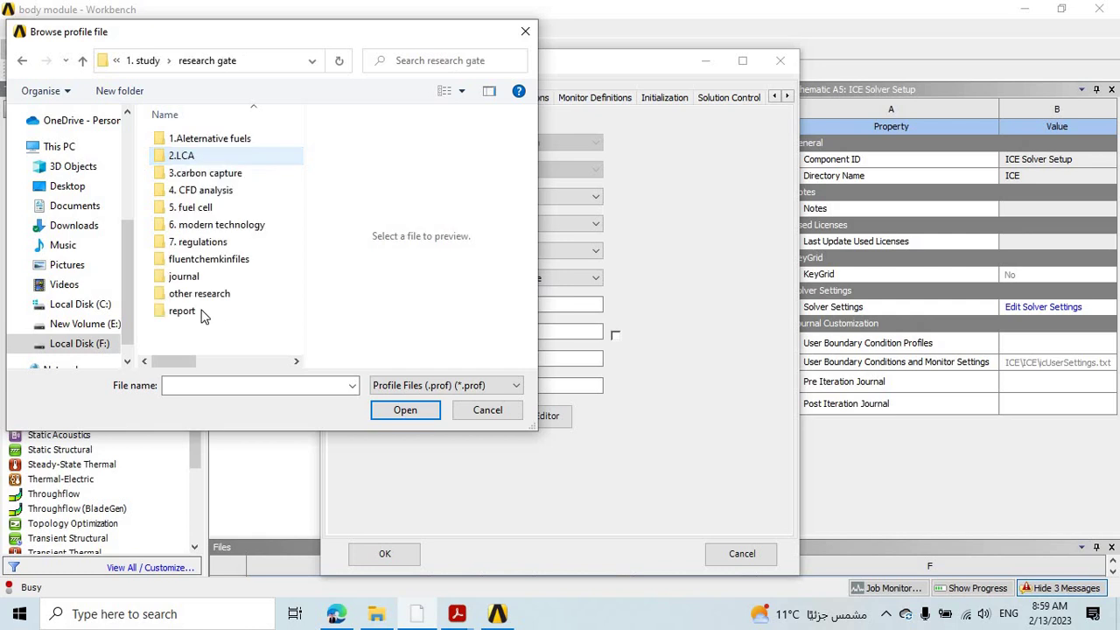
{"action": "double_click", "coordinate": [201, 312]}
{"action": "double_click", "coordinate": [200, 175]}
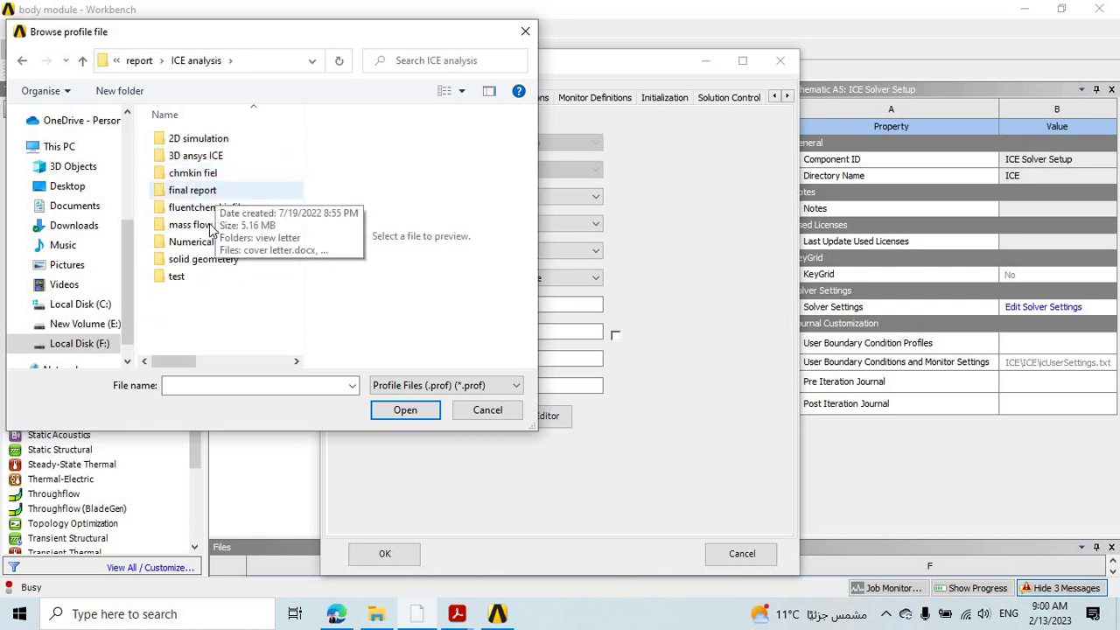
{"action": "double_click", "coordinate": [210, 226]}
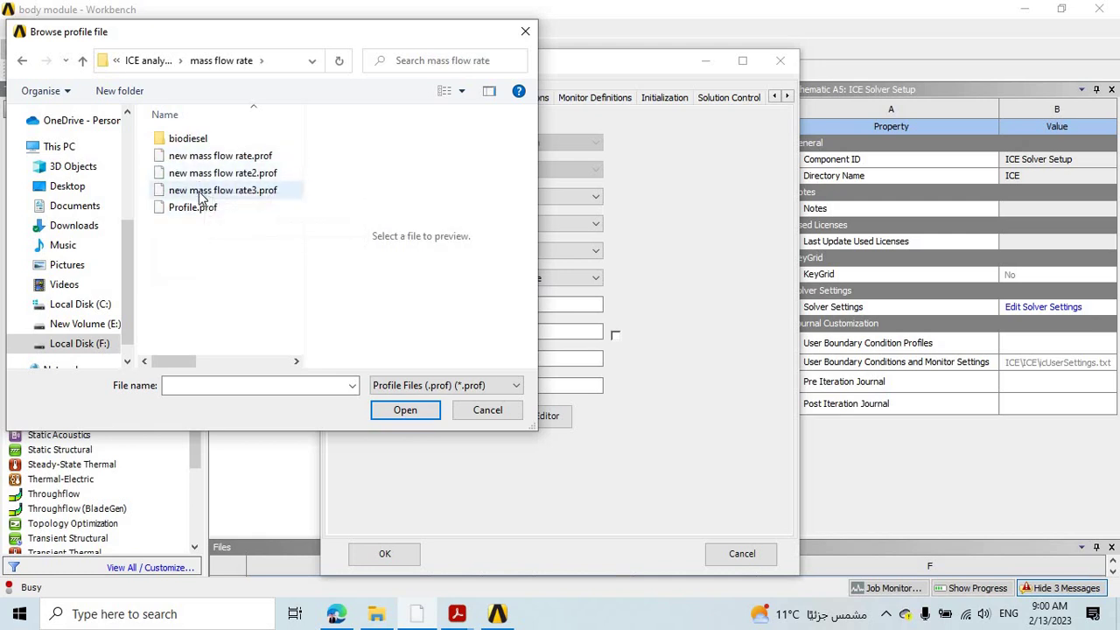
Read the profile file new mass flow rate3.prof into the solver settings and dismiss the messages.
{"action": "left_click", "coordinate": [206, 191]}
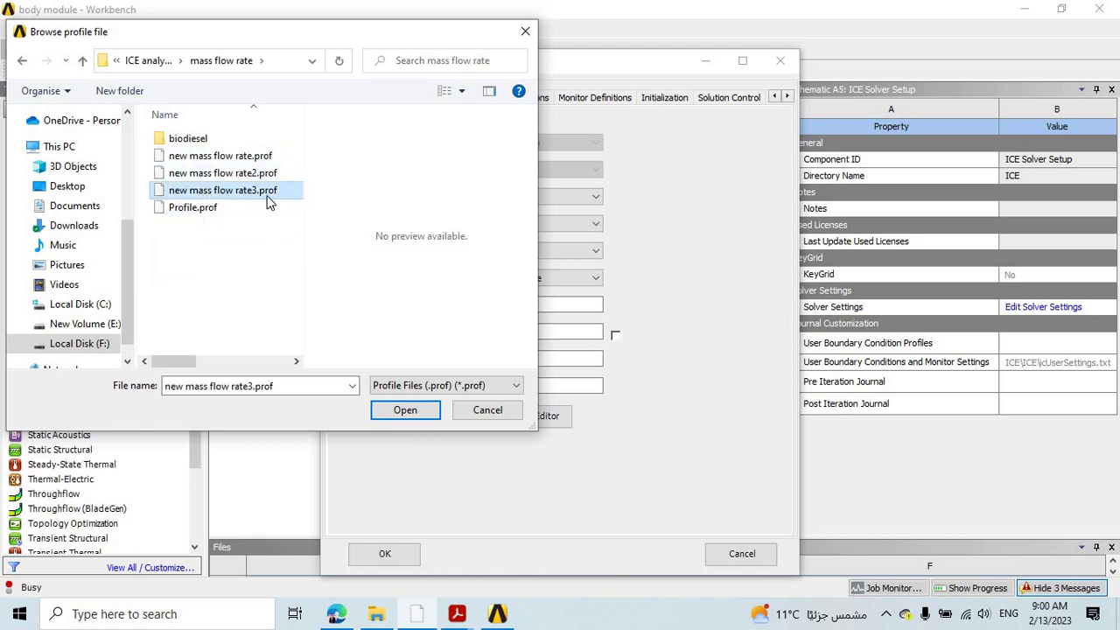
{"action": "double_click", "coordinate": [204, 190]}
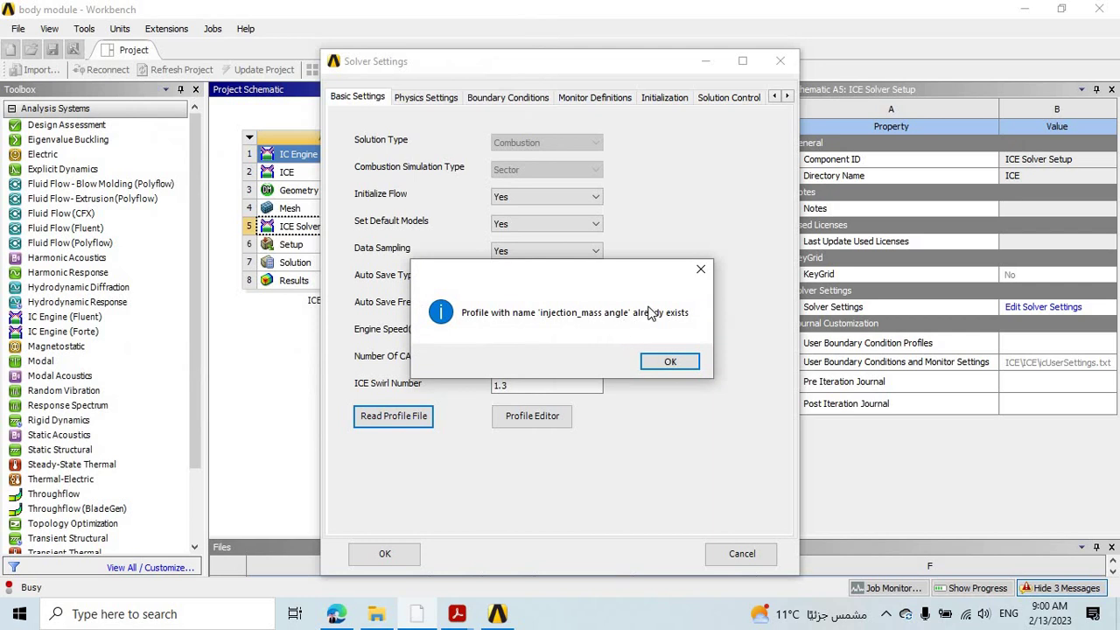
{"action": "left_click", "coordinate": [670, 359]}
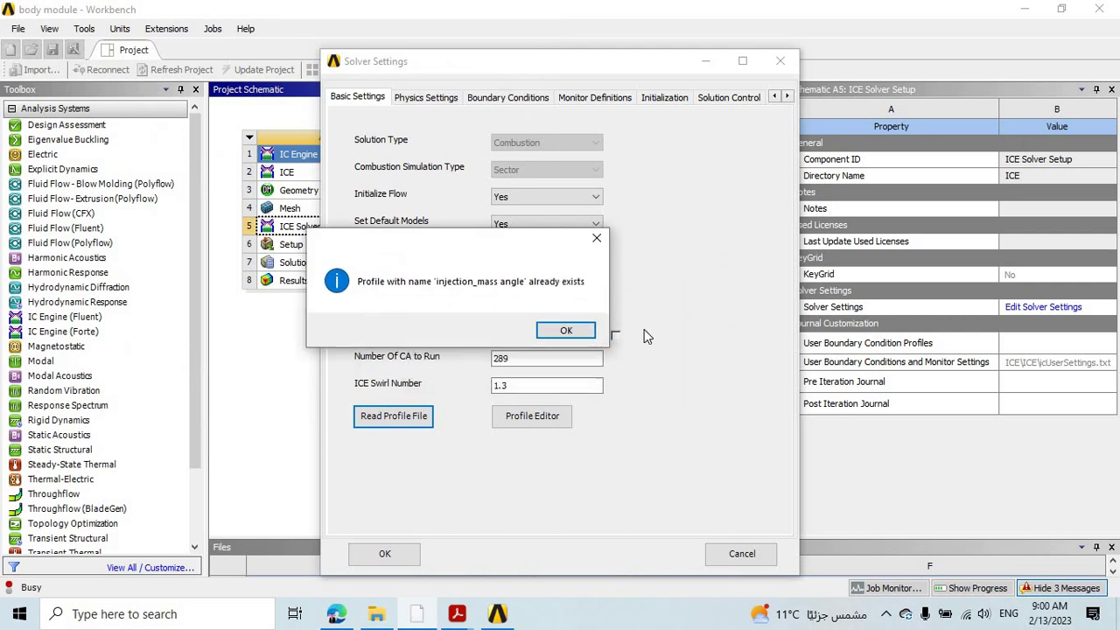
{"action": "left_click", "coordinate": [548, 314]}
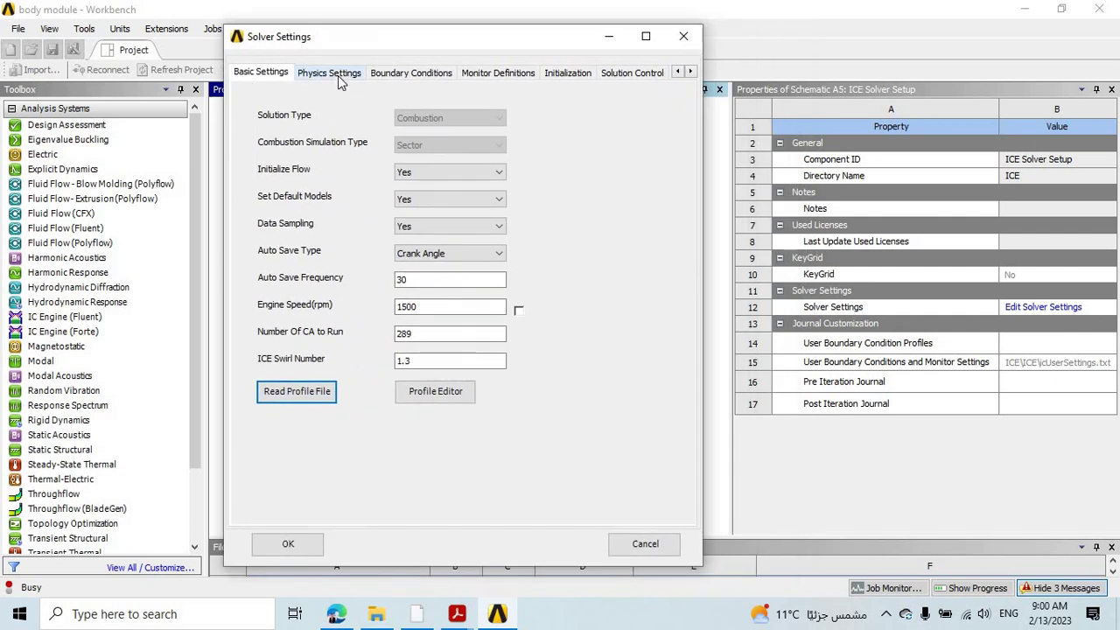
Review the species model options in the physics settings, leaving Laminar Finite Rate selected.
{"action": "left_click", "coordinate": [338, 75]}
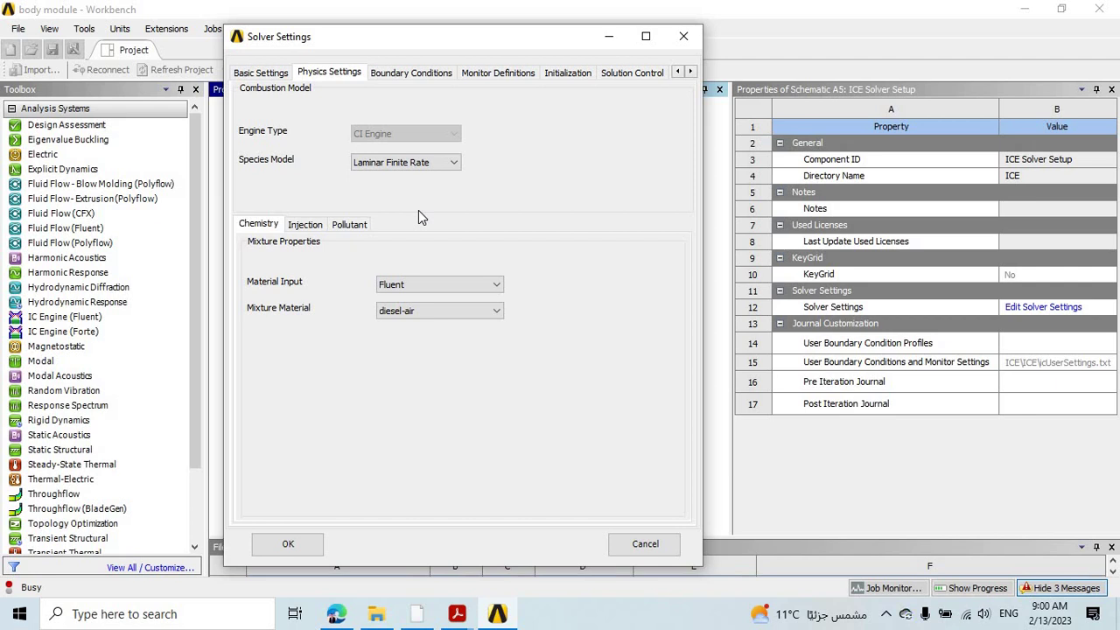
{"action": "left_click", "coordinate": [403, 163]}
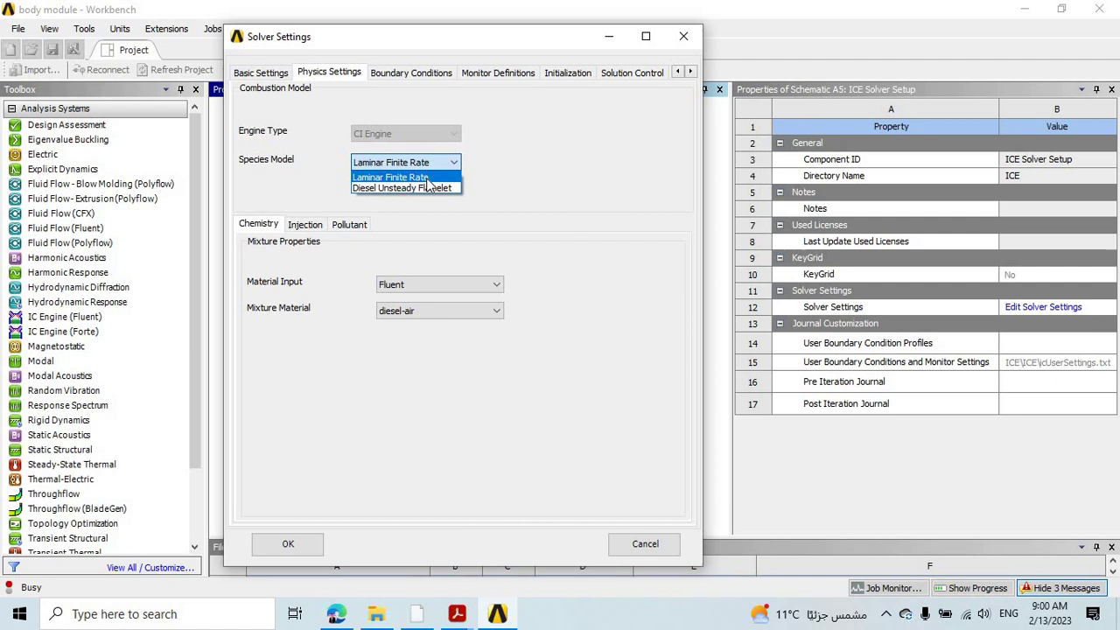
{"action": "left_click", "coordinate": [420, 230]}
{"action": "left_click", "coordinate": [379, 166]}
{"action": "left_click", "coordinate": [357, 235]}
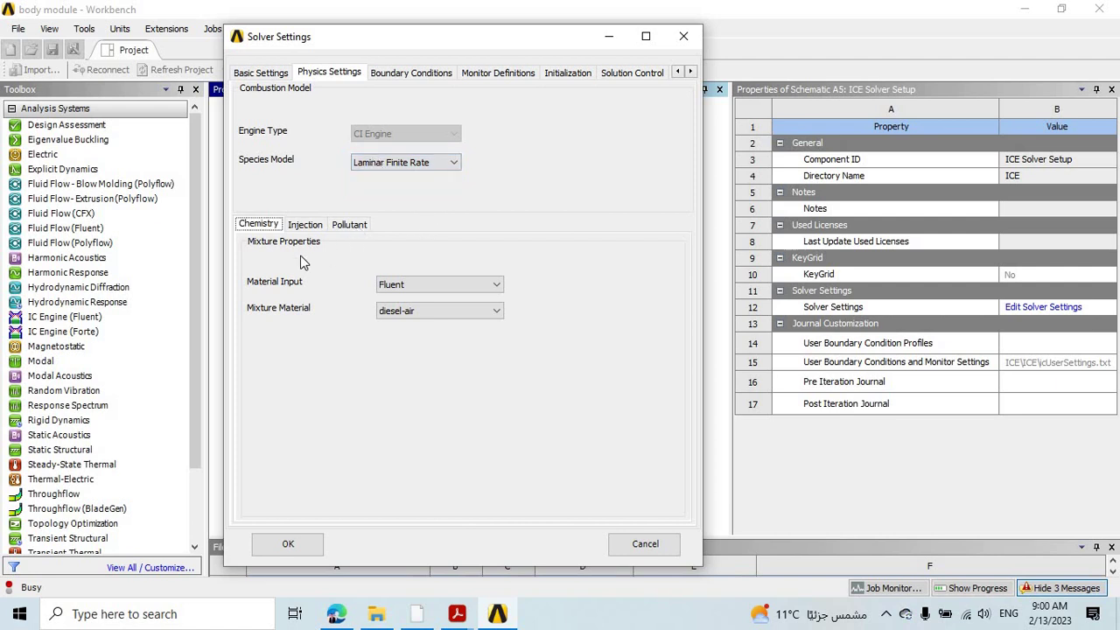
Choose diesel-air as the mixture material and Fluent as the material input in the chemistry settings.
{"action": "left_click", "coordinate": [453, 312]}
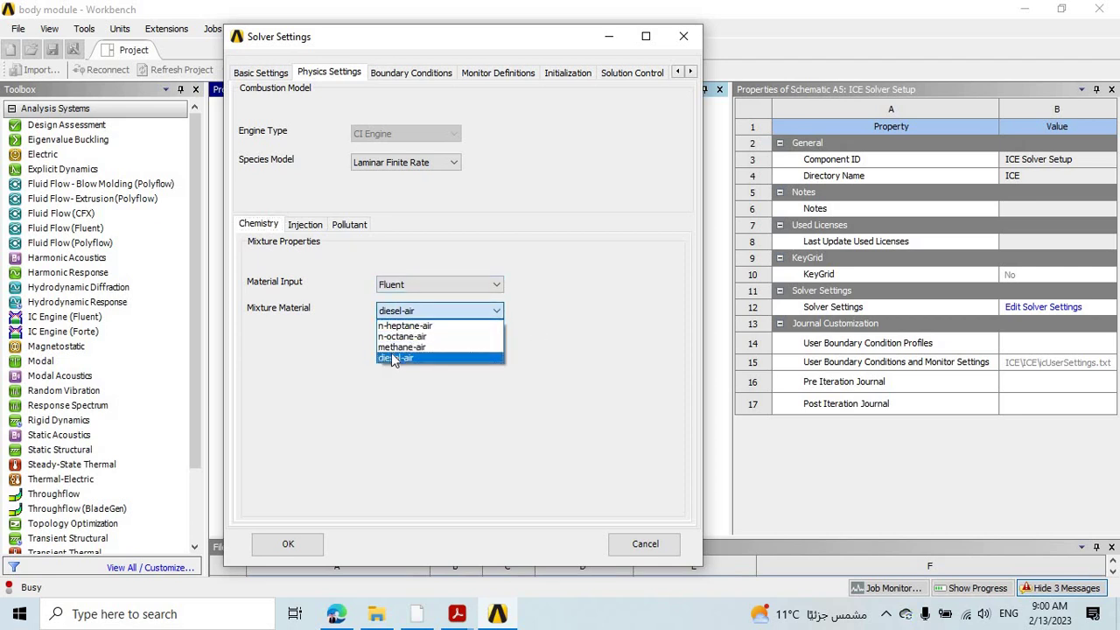
{"action": "left_click", "coordinate": [425, 359]}
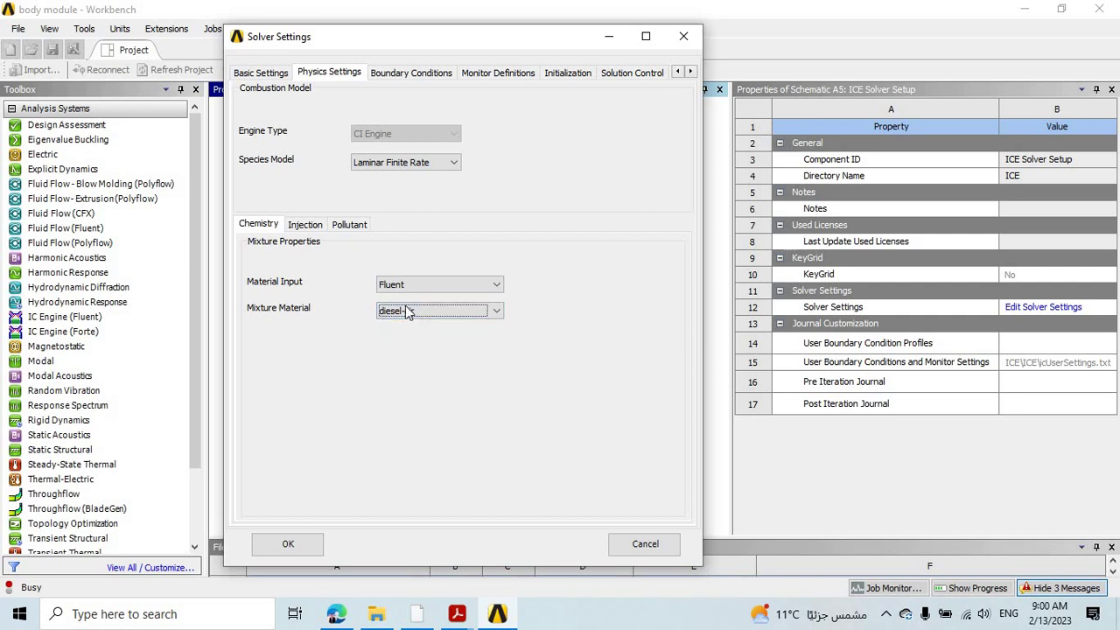
{"action": "left_click", "coordinate": [404, 285]}
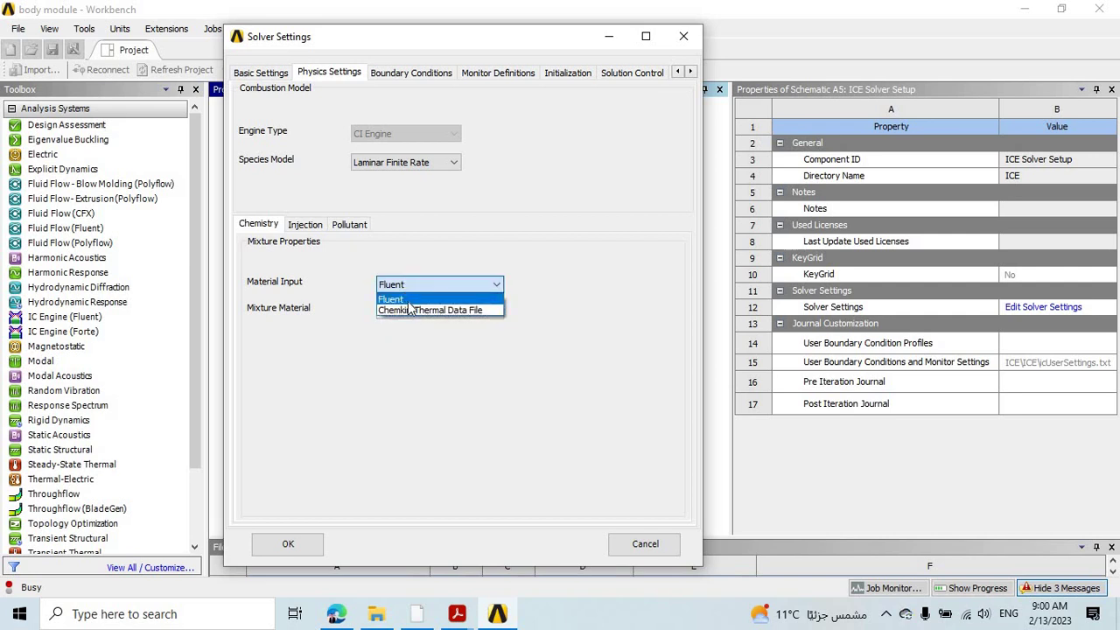
{"action": "left_click", "coordinate": [408, 300]}
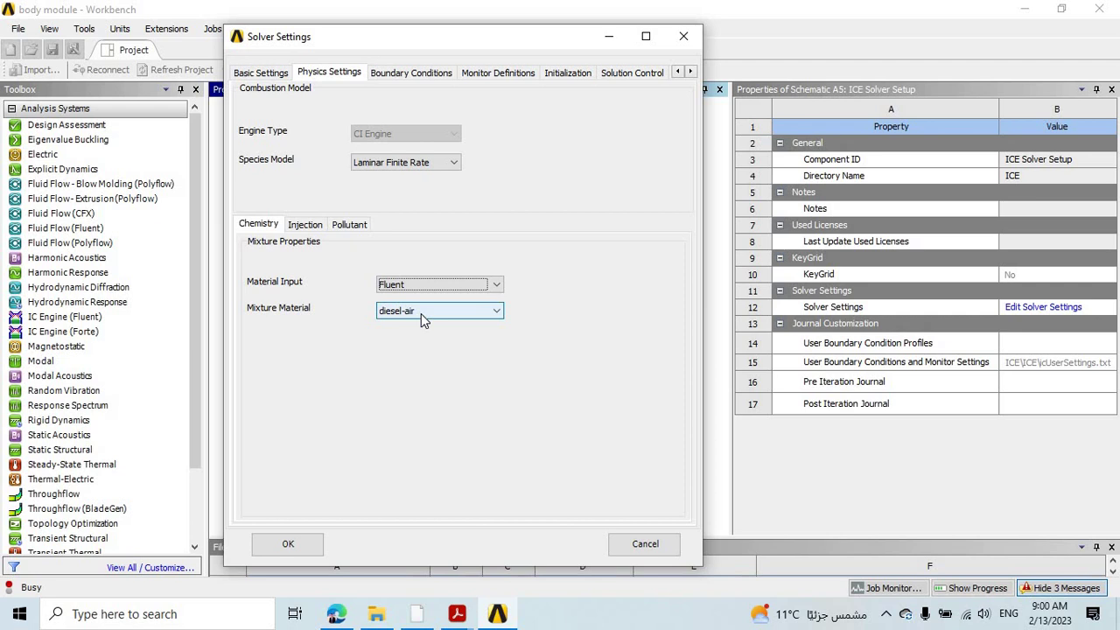
Set the chemistry's material input to Chemkin\Thermal Data File.
{"action": "left_click", "coordinate": [434, 287]}
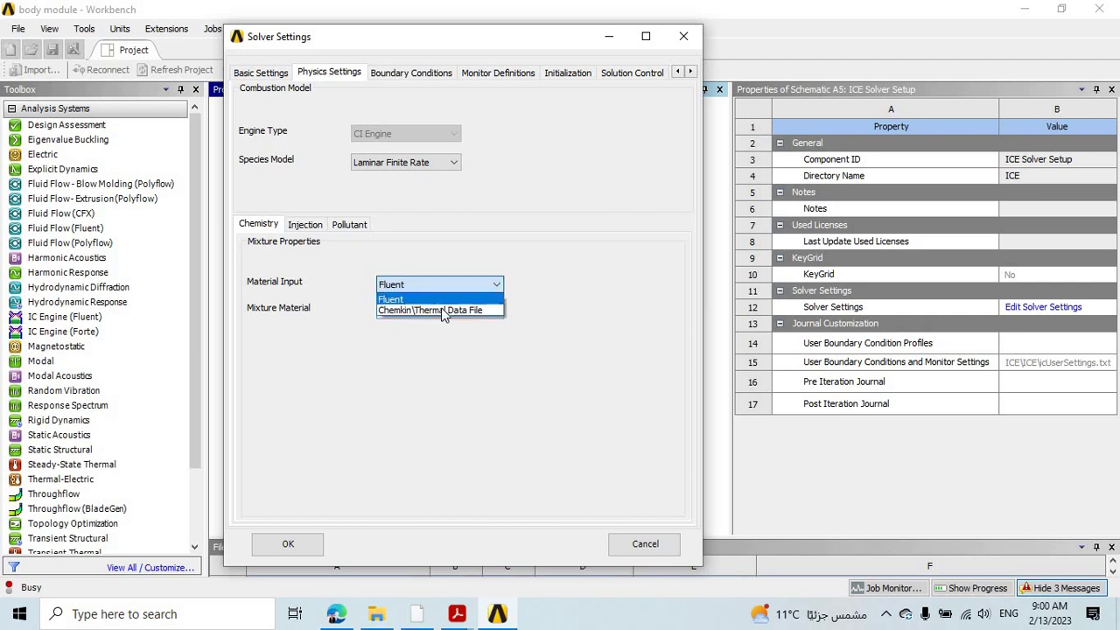
{"action": "left_click", "coordinate": [443, 311]}
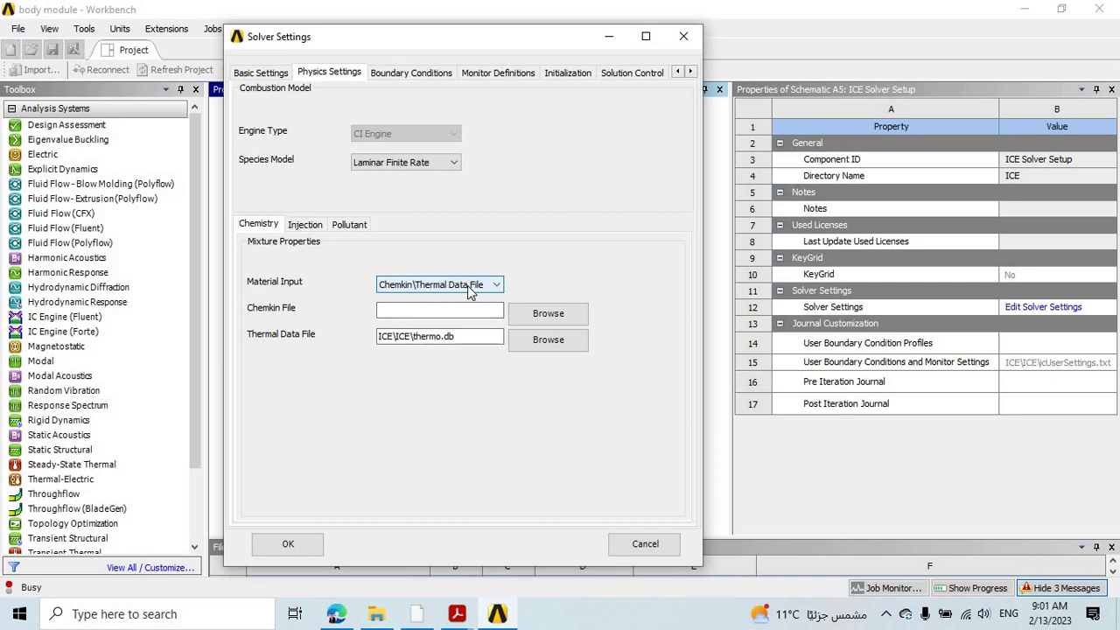
Switch to the Edge browser and examine the fuels and mechanism types in the CRECK Modeling download table.
{"action": "left_click", "coordinate": [392, 622]}
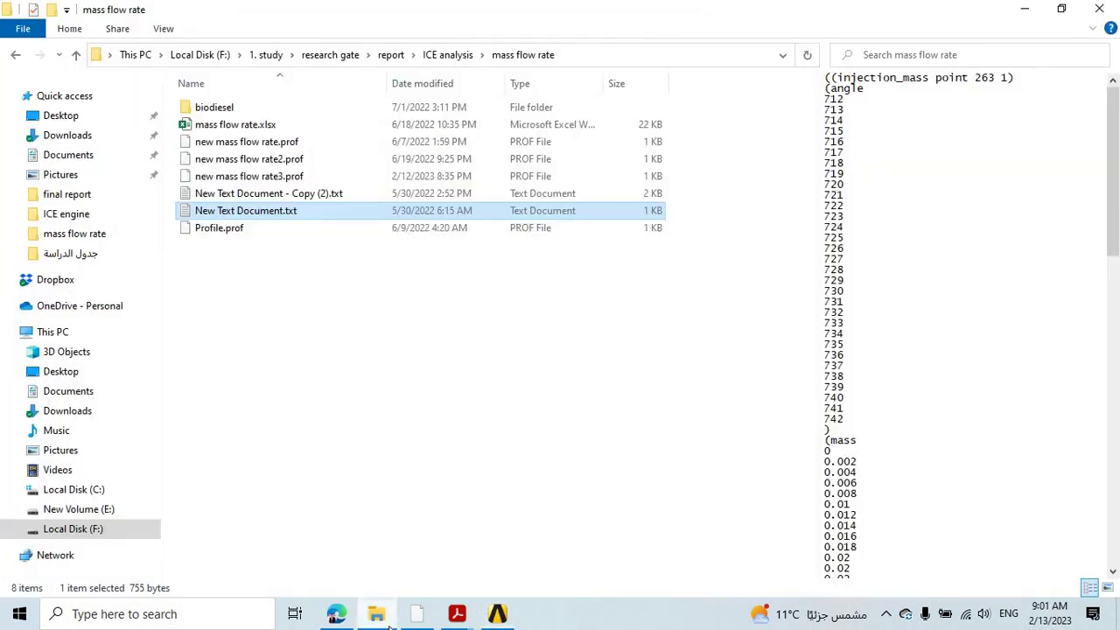
{"action": "left_click", "coordinate": [343, 618]}
{"action": "scroll", "coordinate": [589, 368], "scroll_direction": "up", "scroll_amount": 1}
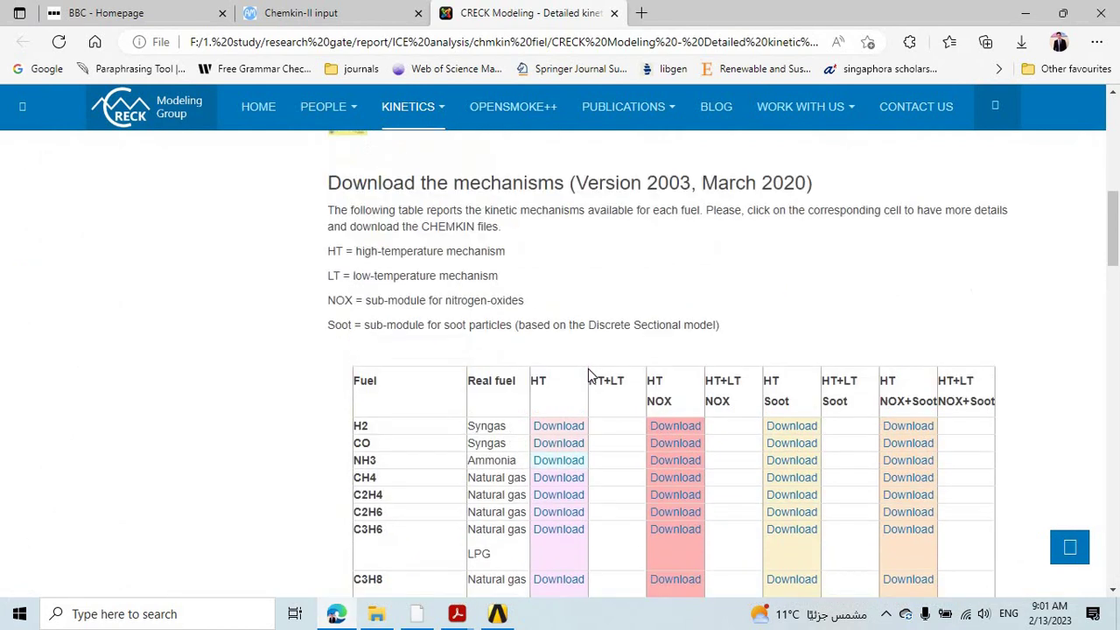
{"action": "scroll", "coordinate": [588, 368], "scroll_direction": "down", "scroll_amount": 3}
{"action": "scroll", "coordinate": [588, 375], "scroll_direction": "up", "scroll_amount": 1}
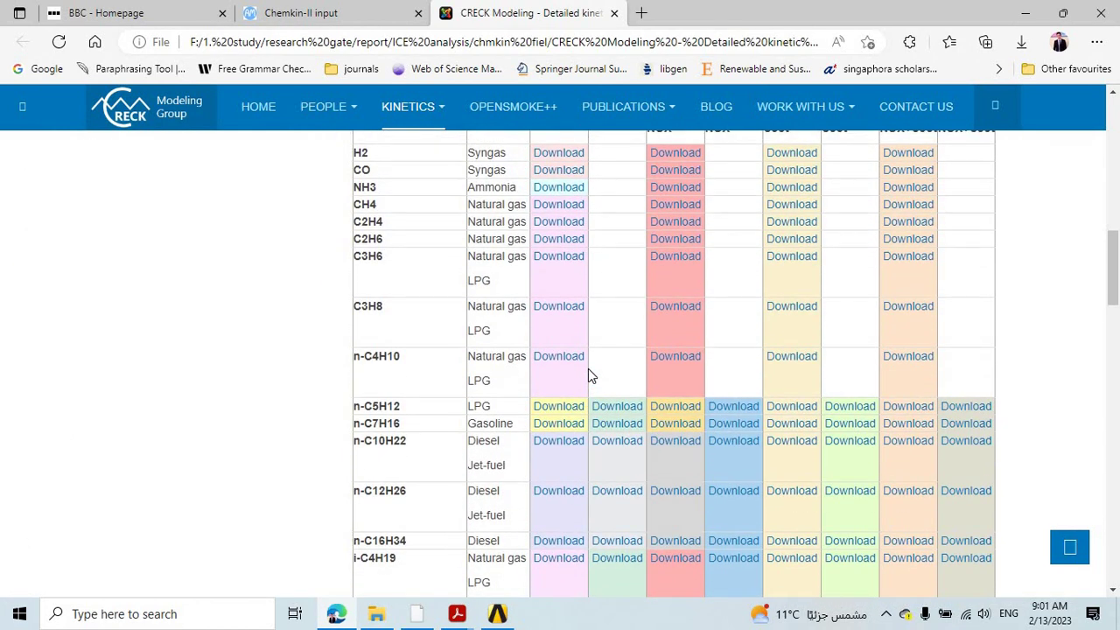
{"action": "scroll", "coordinate": [588, 375], "scroll_direction": "up", "scroll_amount": 2}
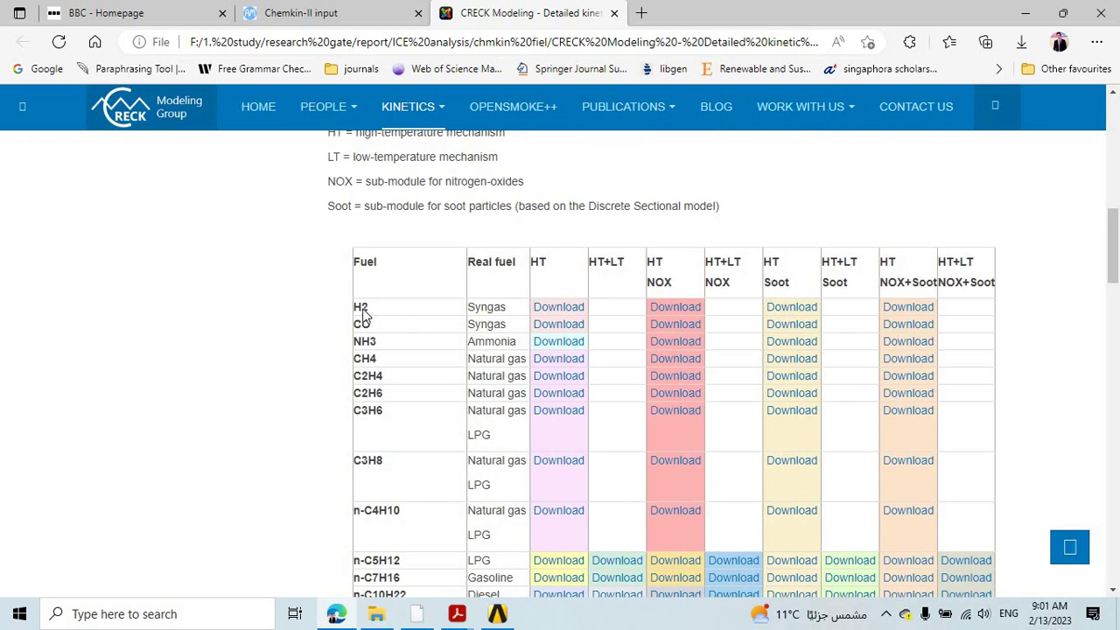
{"action": "double_click", "coordinate": [366, 315]}
{"action": "left_click", "coordinate": [492, 322]}
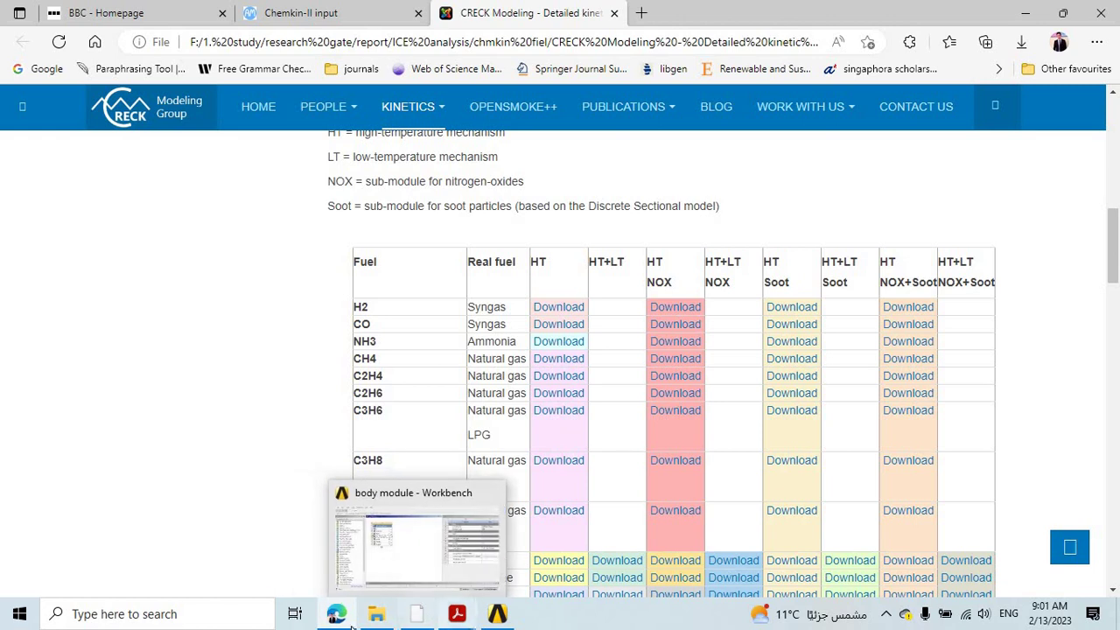
Switch to File Explorer and open diesel fuel.txt from the chmkin fiel folder under ICE analysis.
{"action": "left_click", "coordinate": [359, 547]}
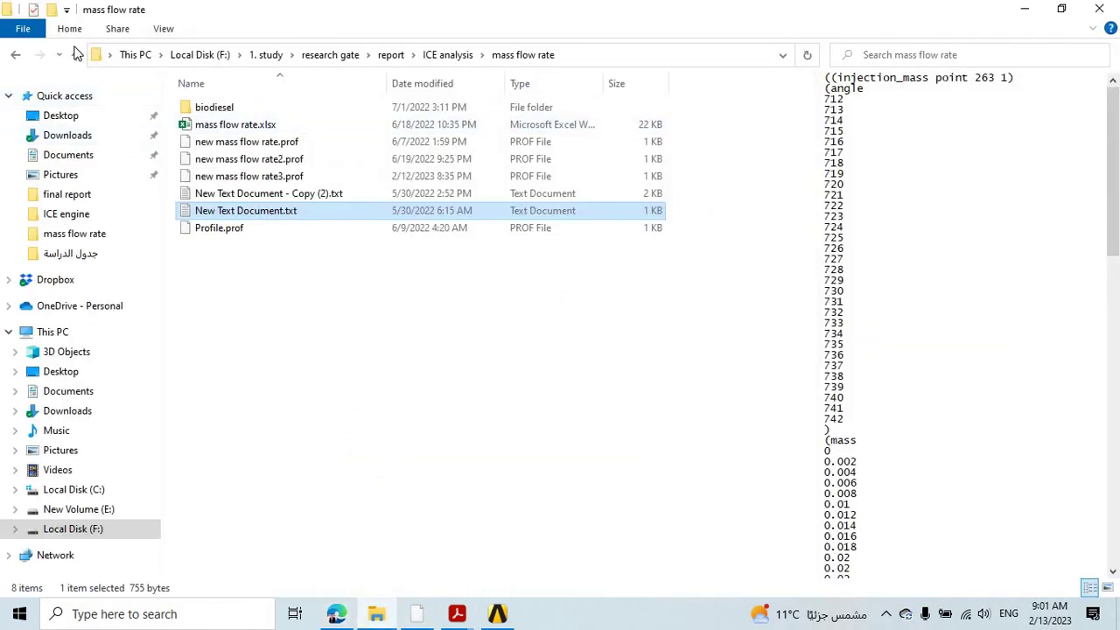
{"action": "left_click", "coordinate": [76, 54]}
{"action": "double_click", "coordinate": [200, 147]}
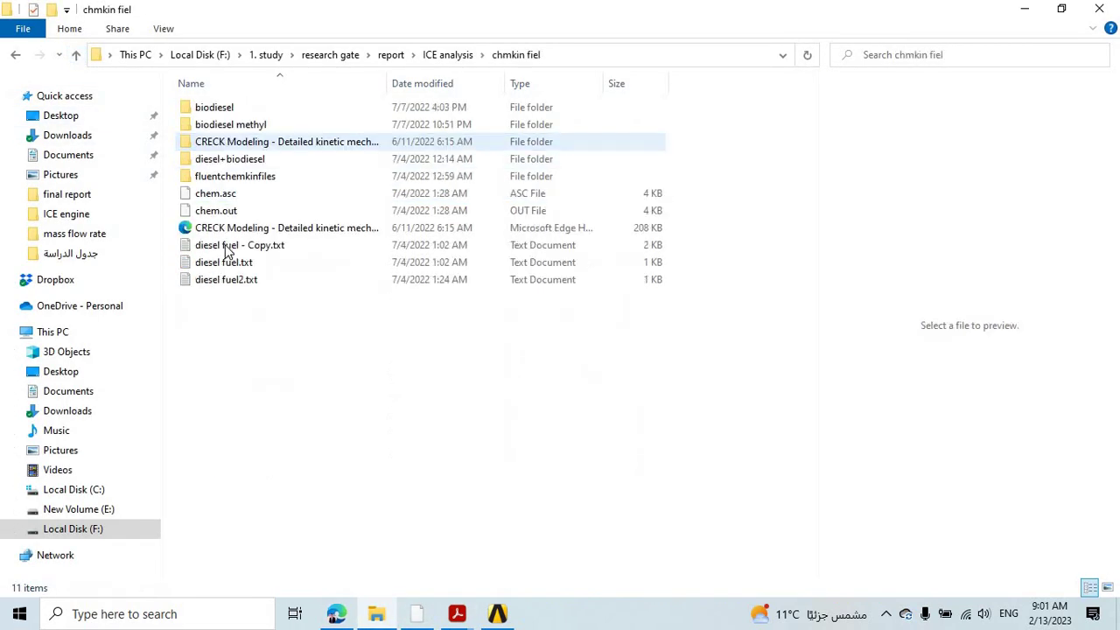
{"action": "double_click", "coordinate": [238, 264]}
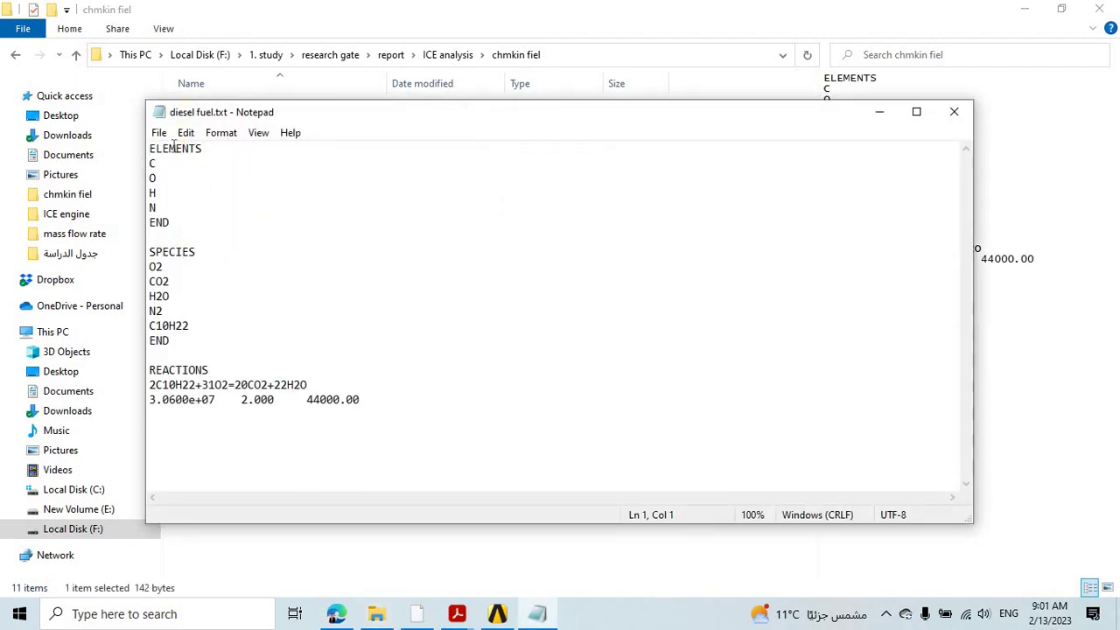
Examine the elements, species and reactions sections of the diesel fuel Chemkin file and close it.
{"action": "double_click", "coordinate": [174, 148]}
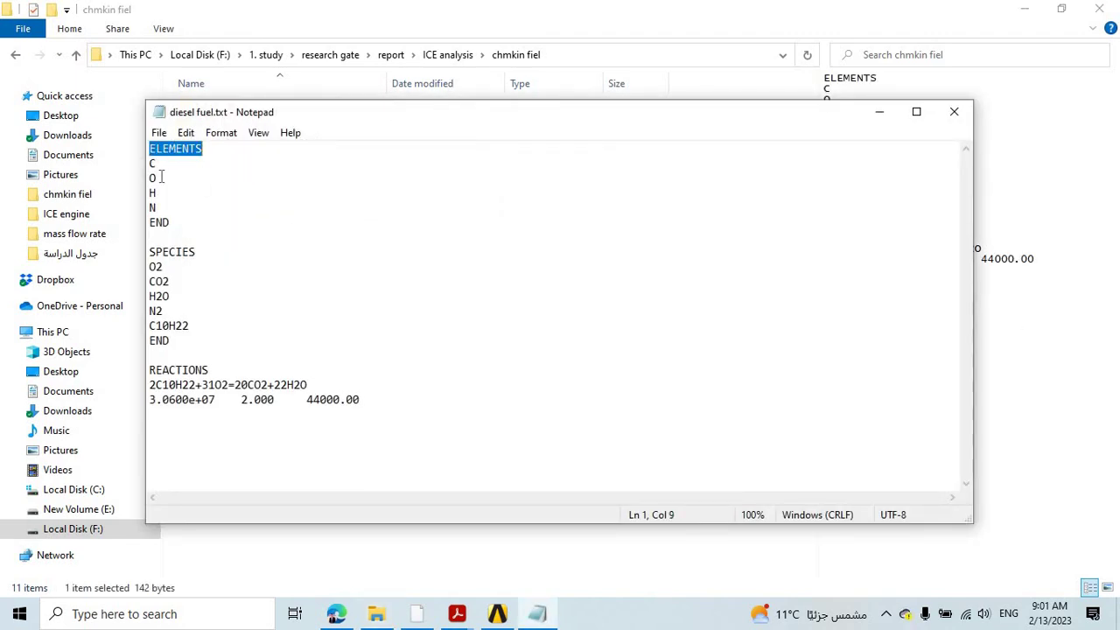
{"action": "left_click_drag", "start_coordinate": [151, 178], "coordinate": [148, 147]}
{"action": "left_click", "coordinate": [157, 172]}
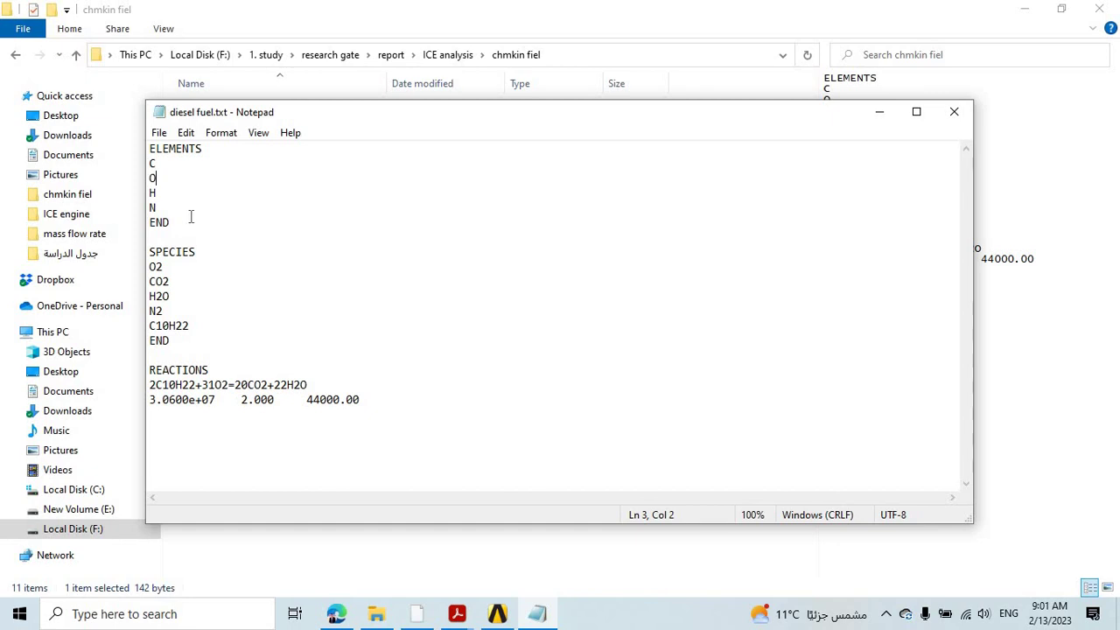
{"action": "double_click", "coordinate": [160, 252]}
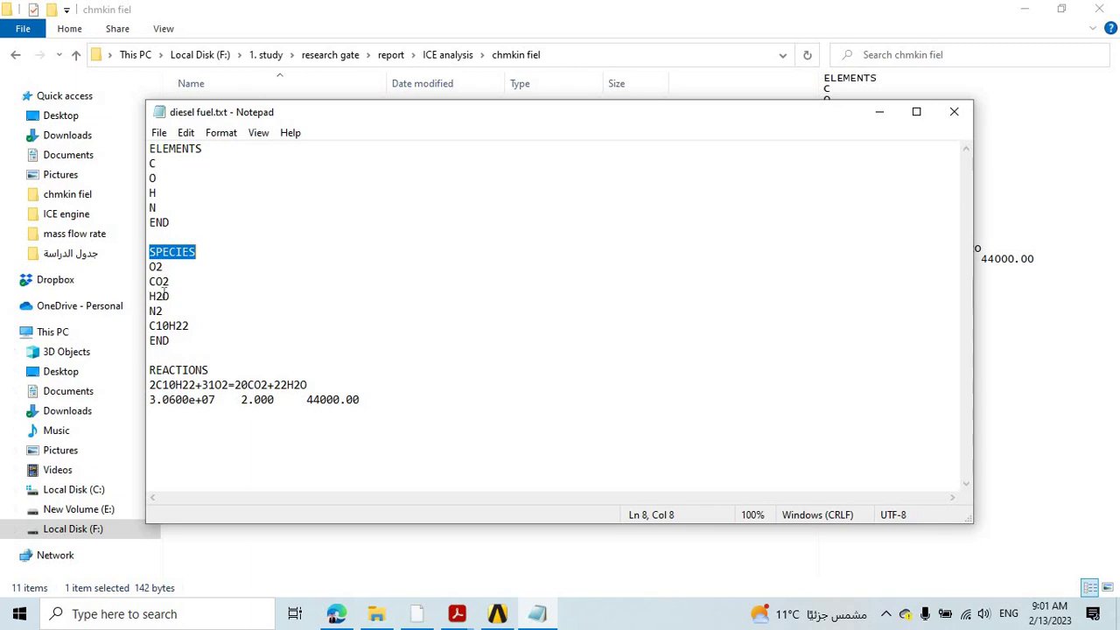
{"action": "left_click_drag", "start_coordinate": [150, 281], "coordinate": [170, 341]}
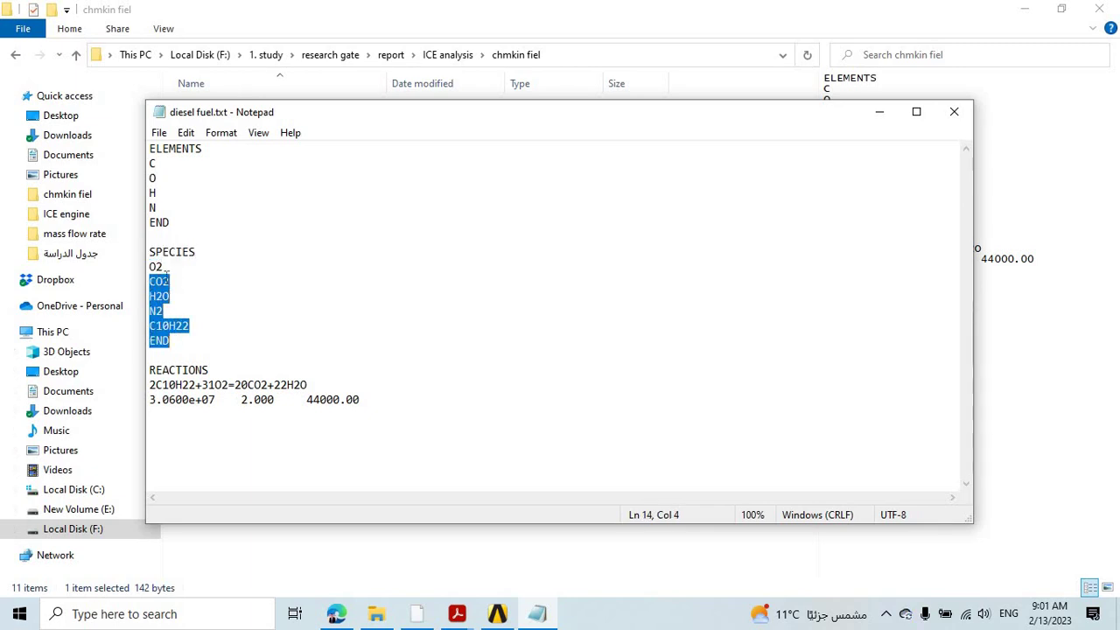
{"action": "left_click_drag", "start_coordinate": [156, 267], "coordinate": [186, 312]}
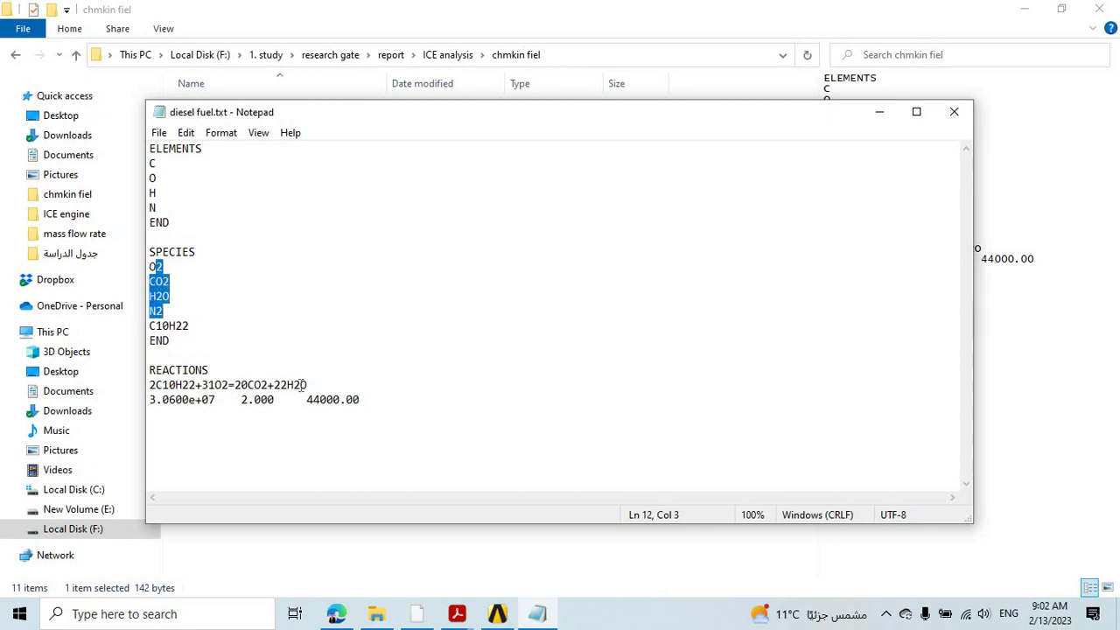
{"action": "left_click_drag", "start_coordinate": [169, 385], "coordinate": [301, 386]}
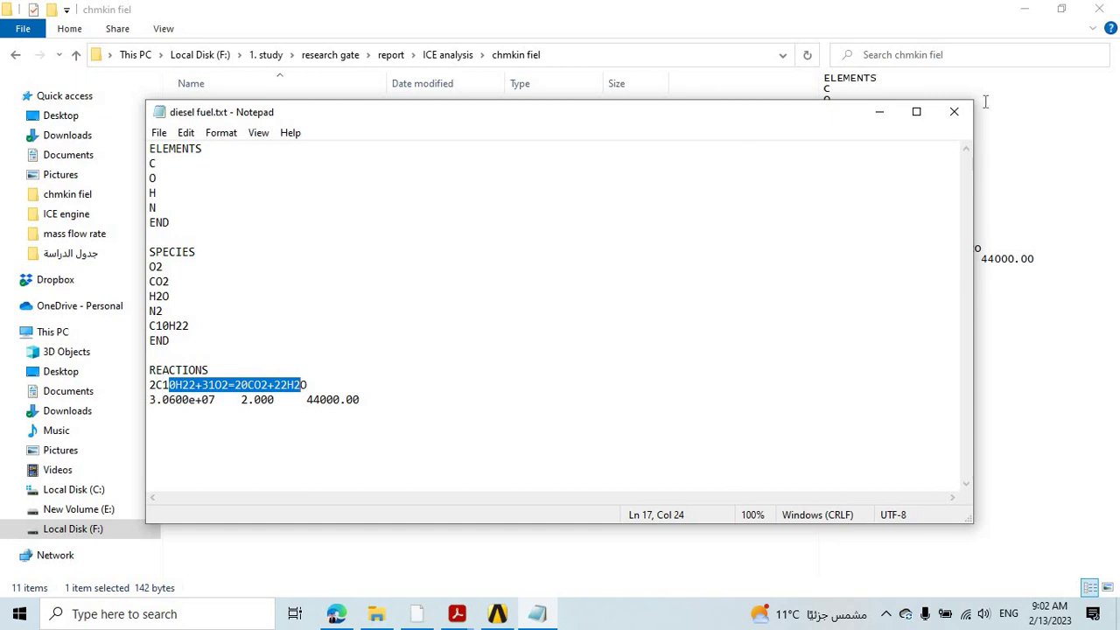
{"action": "left_click", "coordinate": [954, 112]}
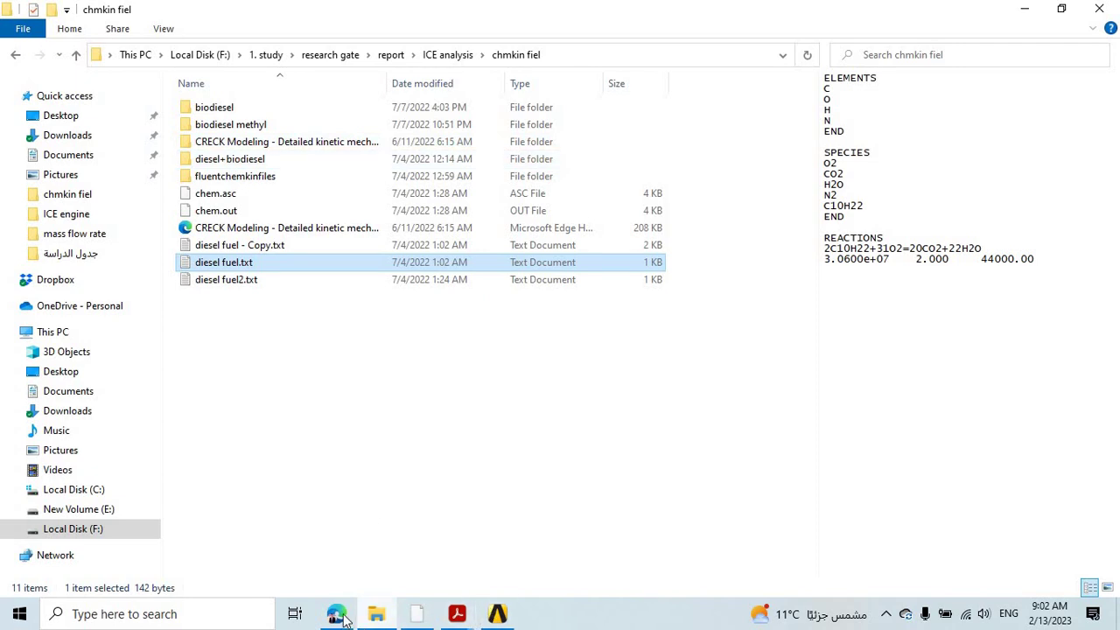
Return to the CRECK Modeling page in Edge and look through the diesel and biodiesel fuels in the mechanism table.
{"action": "left_click", "coordinate": [435, 503]}
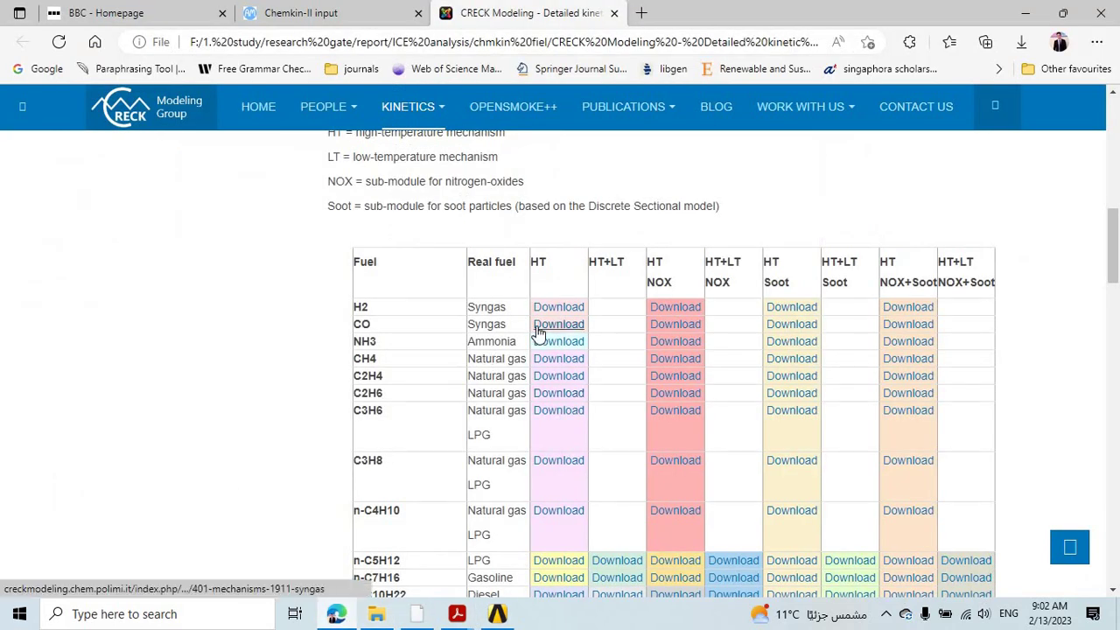
{"action": "scroll", "coordinate": [417, 400], "scroll_direction": "down", "scroll_amount": 2}
{"action": "scroll", "coordinate": [417, 400], "scroll_direction": "down", "scroll_amount": 7}
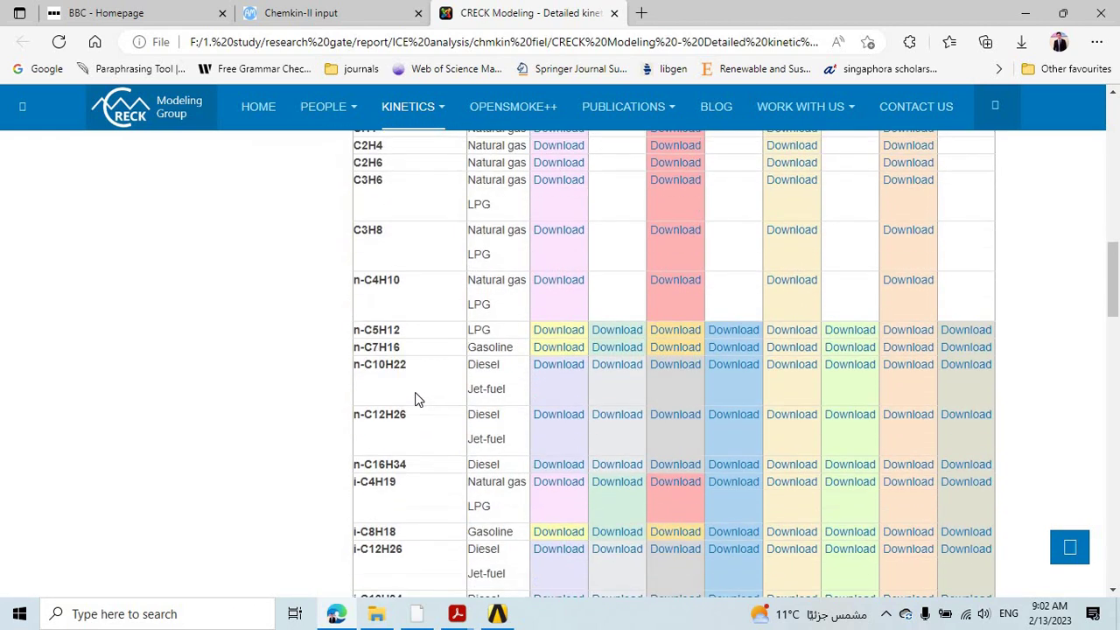
{"action": "scroll", "coordinate": [417, 400], "scroll_direction": "down", "scroll_amount": 3}
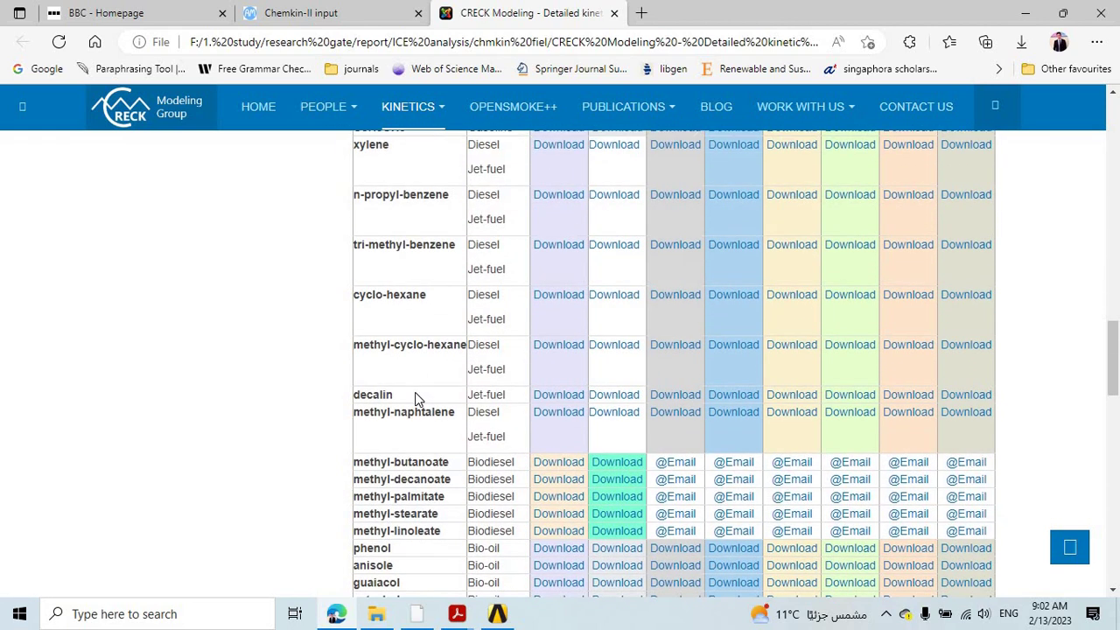